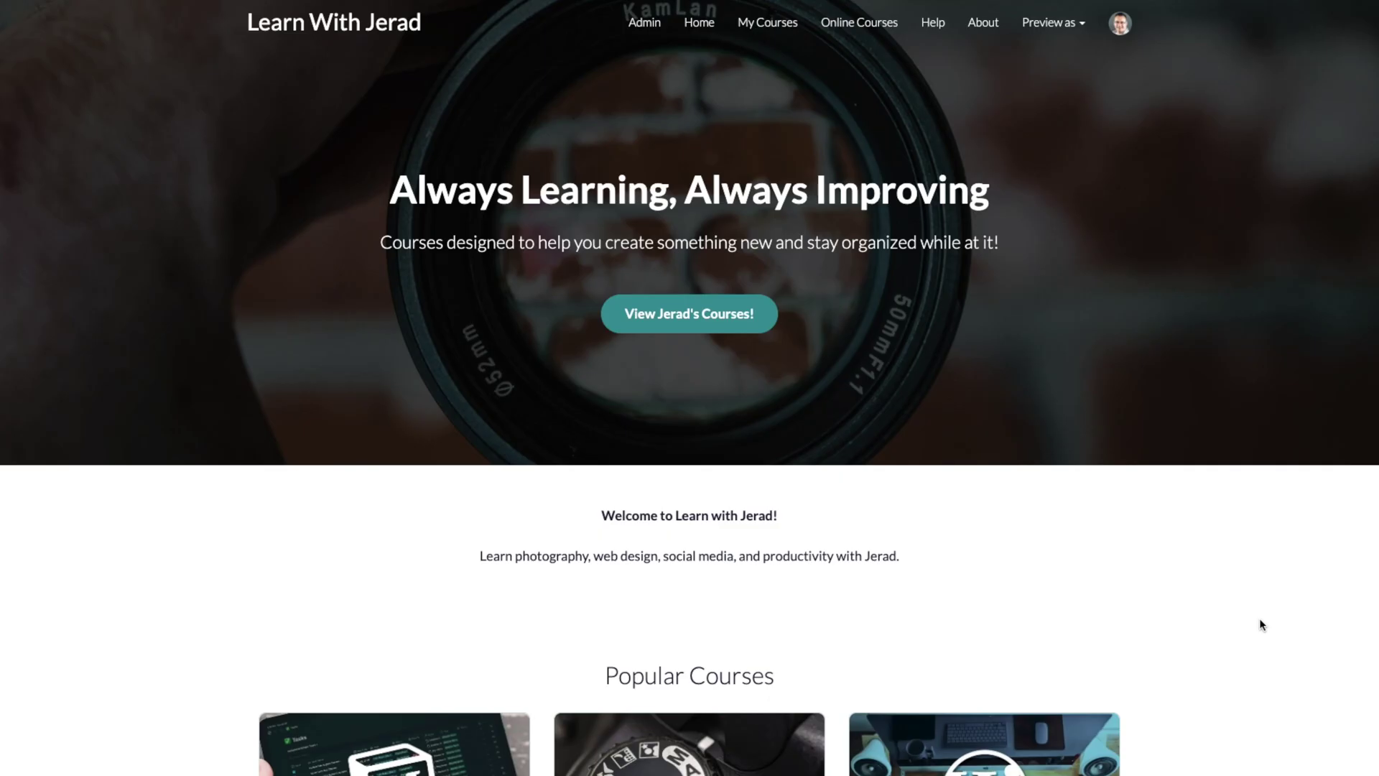
# Open the Organizing Your Life with Notion course, then play and pause its Welcome video
pyautogui.scroll(-3, 1262, 624)
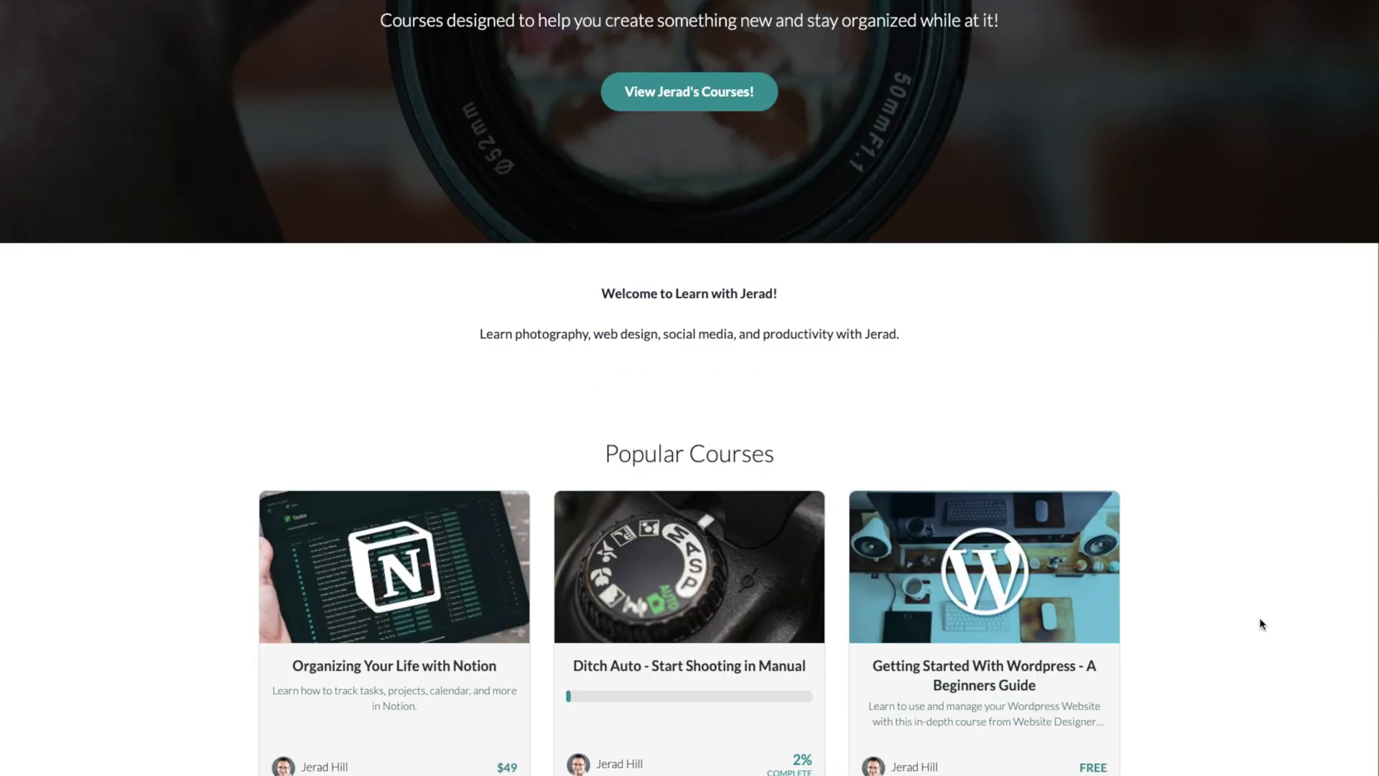
pyautogui.click(436, 569)
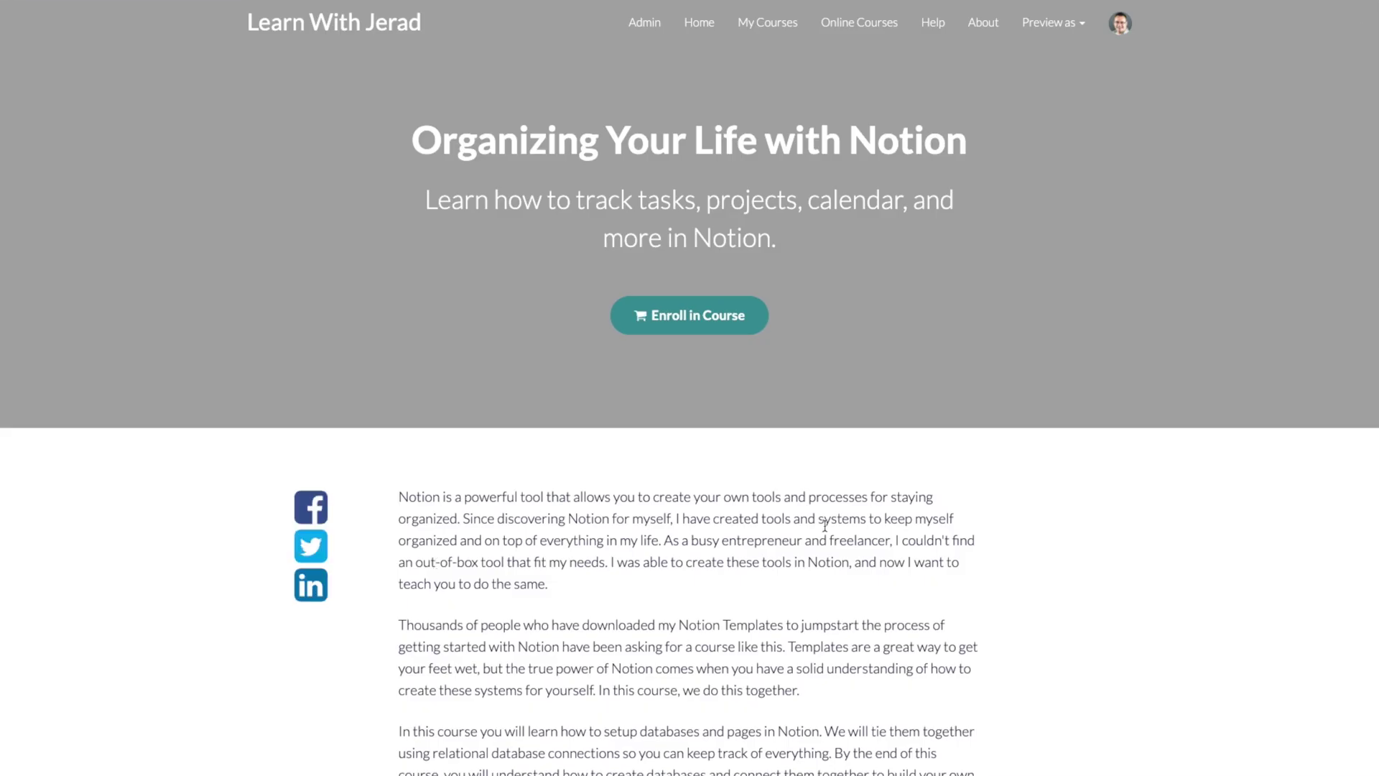
pyautogui.scroll(-8, 946, 611)
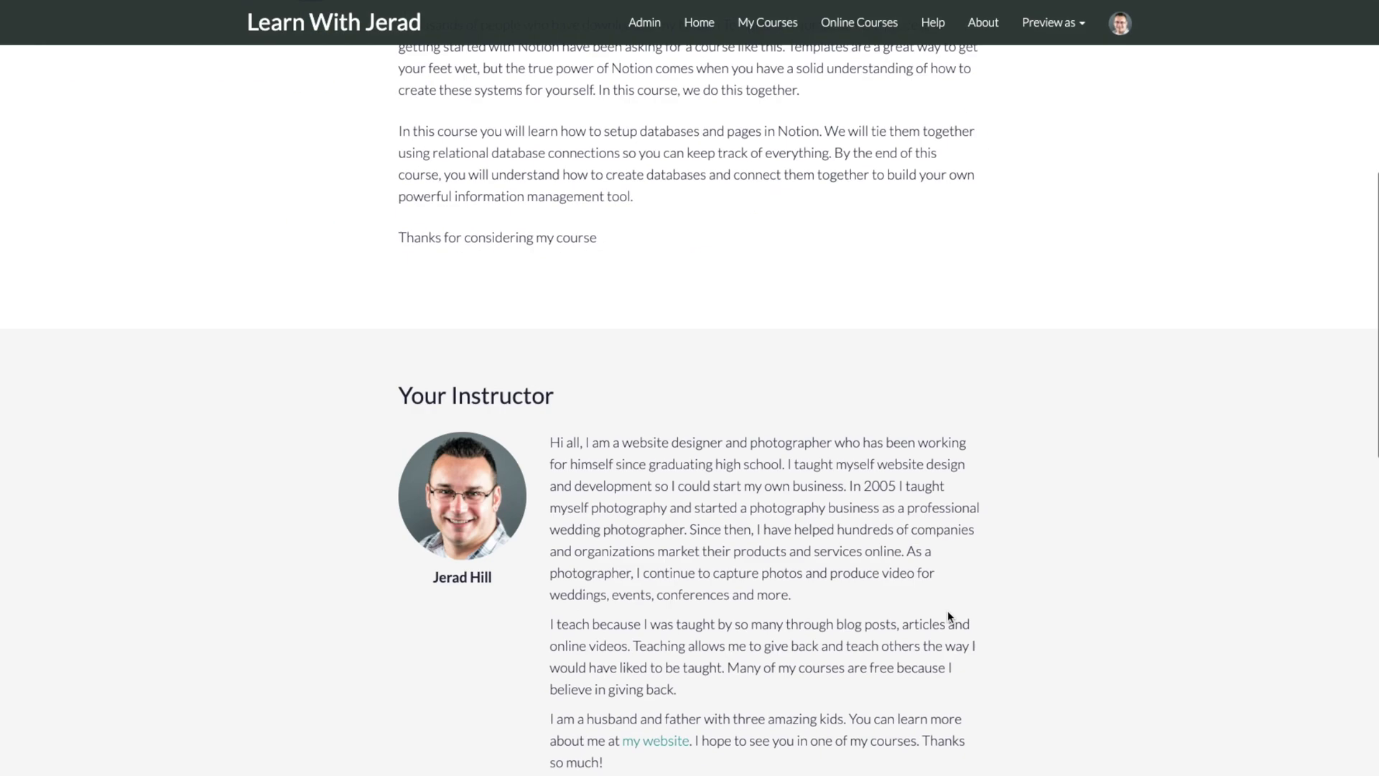
pyautogui.scroll(-10, 947, 611)
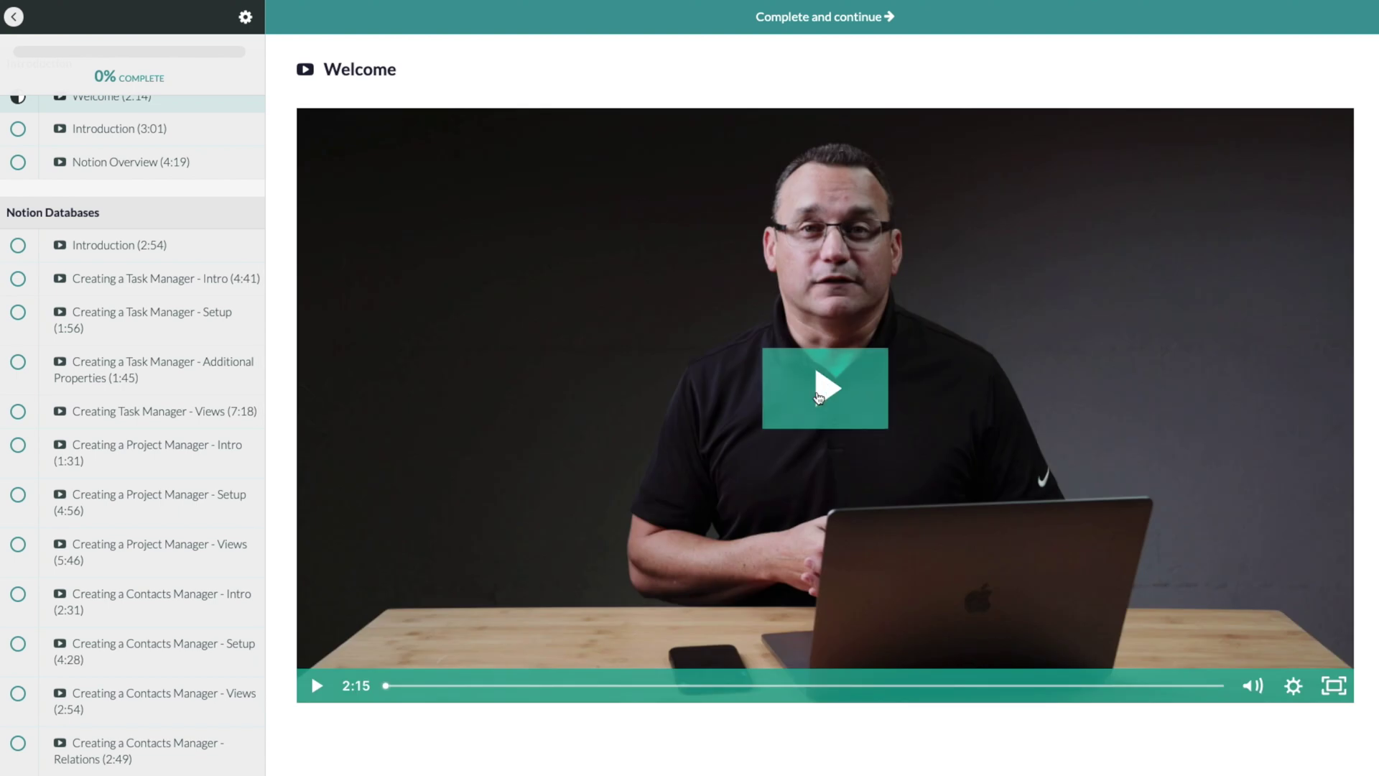
pyautogui.click(819, 397)
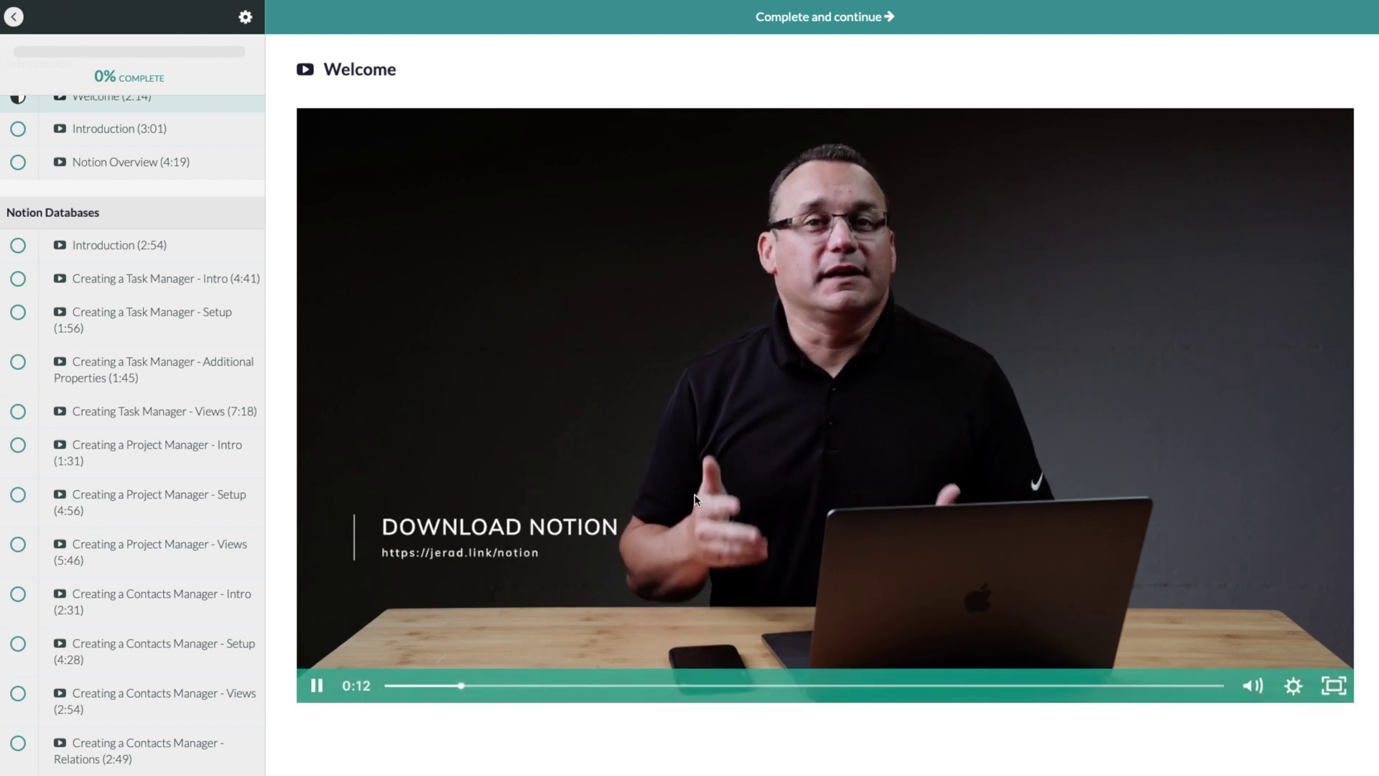
pyautogui.click(315, 686)
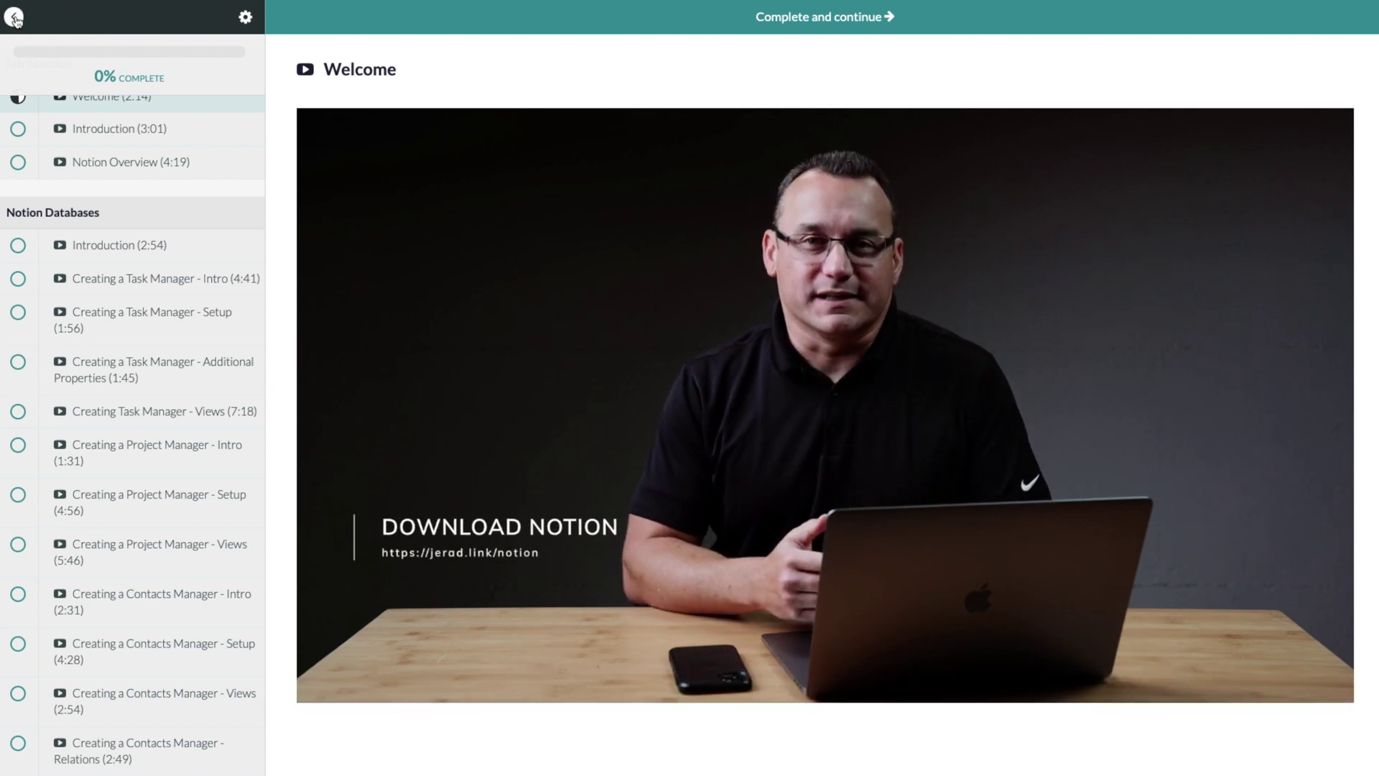
pyautogui.scroll(-4, 111, 477)
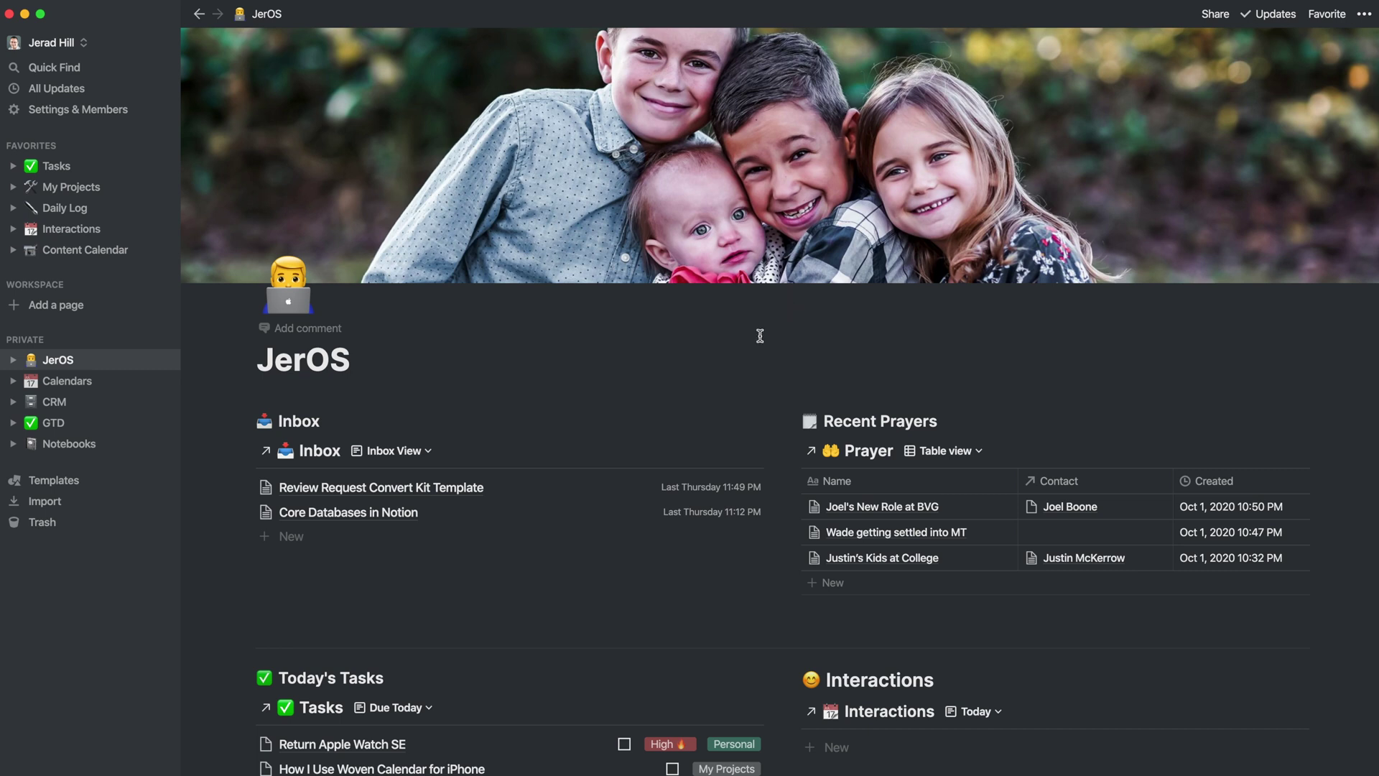
pyautogui.scroll(-1, 664, 365)
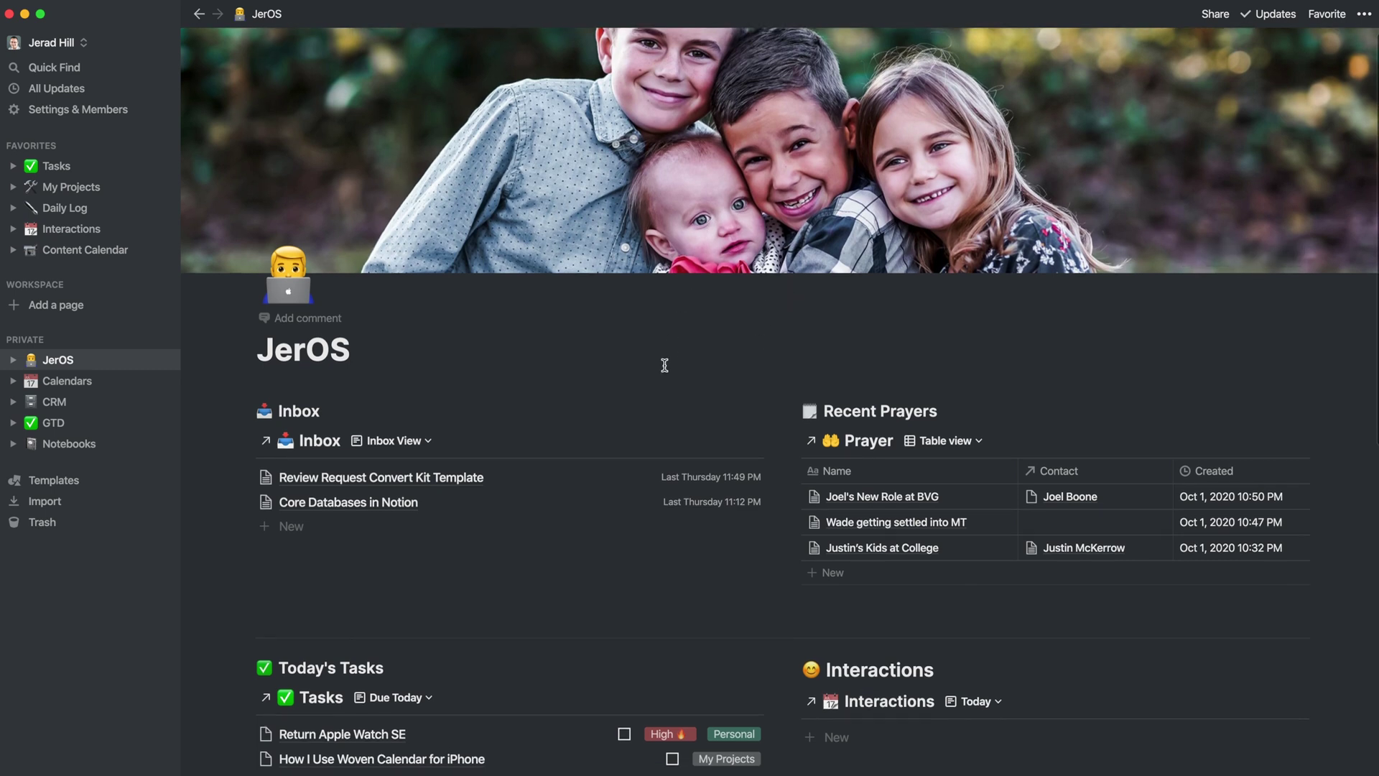
pyautogui.scroll(1, 665, 365)
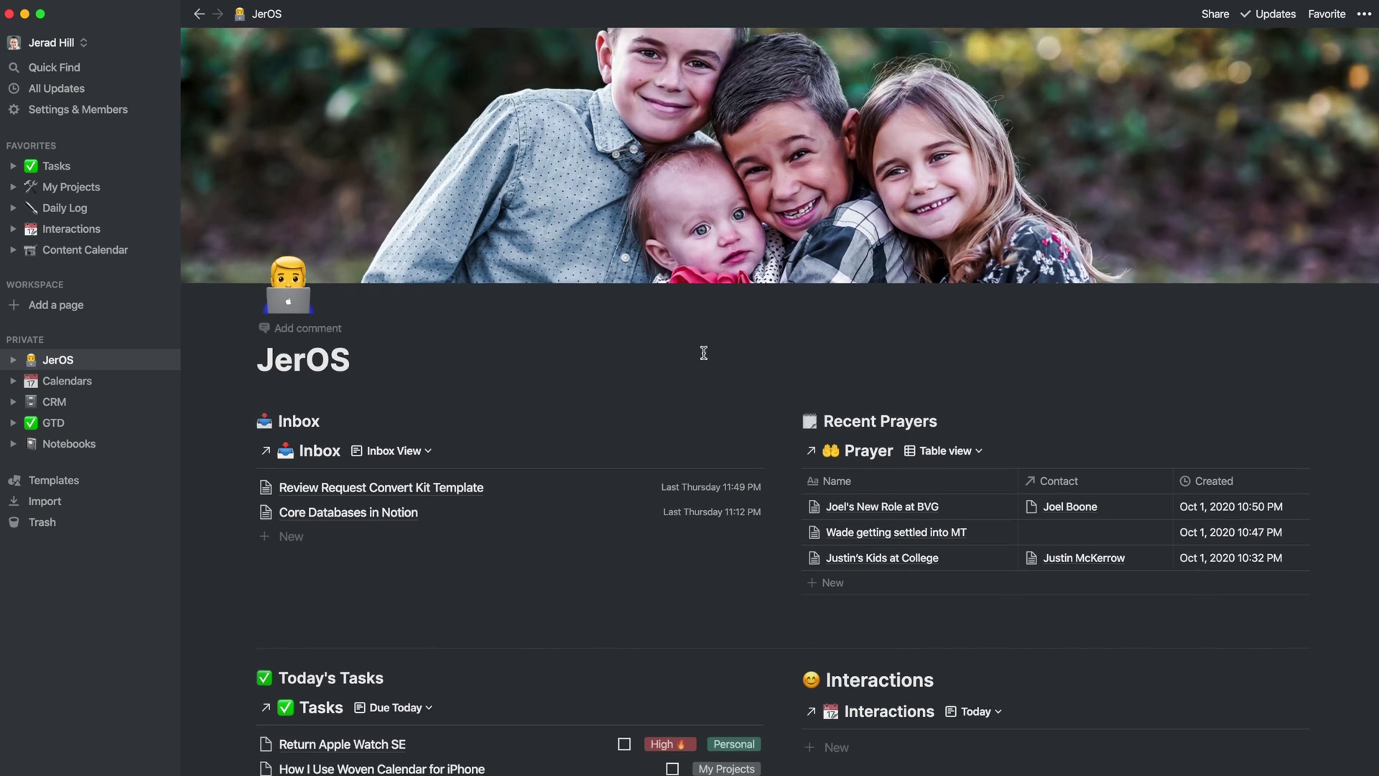
pyautogui.scroll(-3, 657, 381)
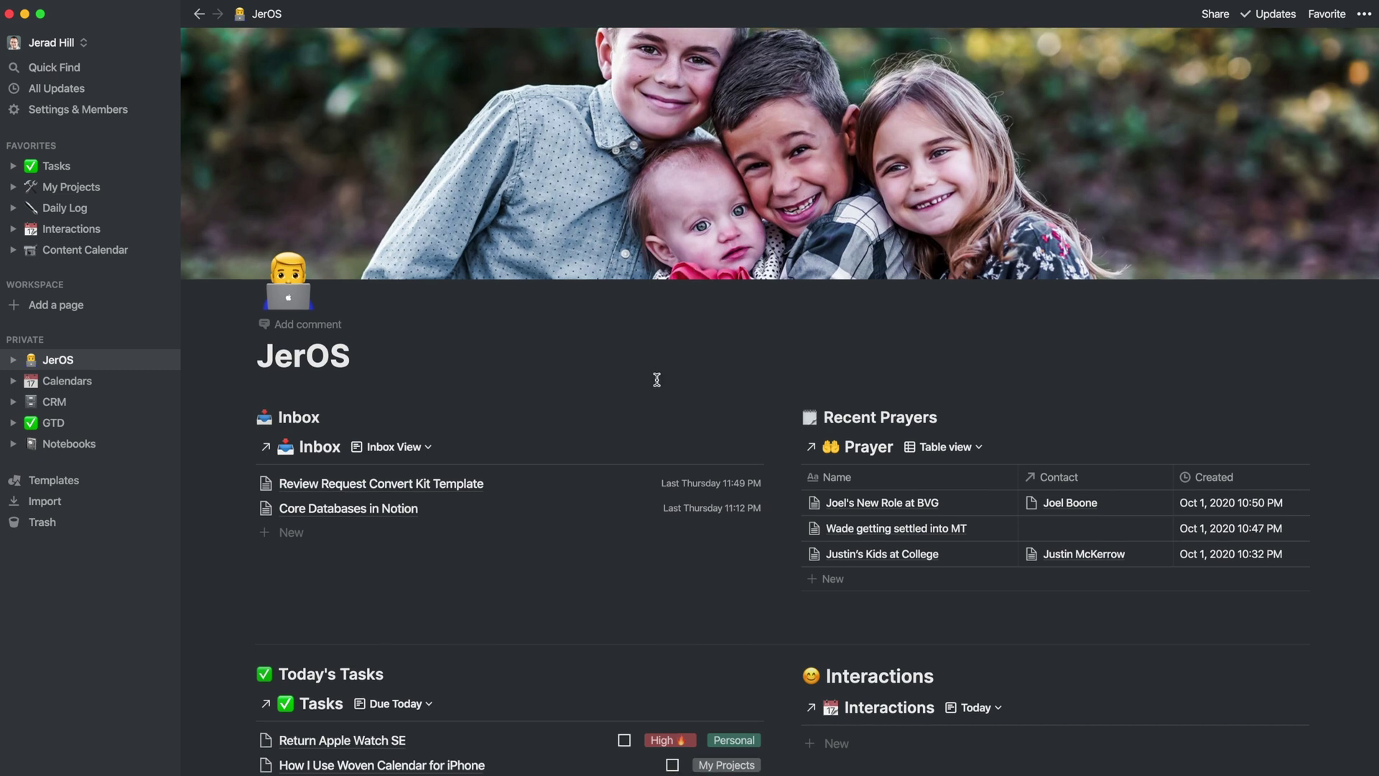
pyautogui.scroll(3, 656, 379)
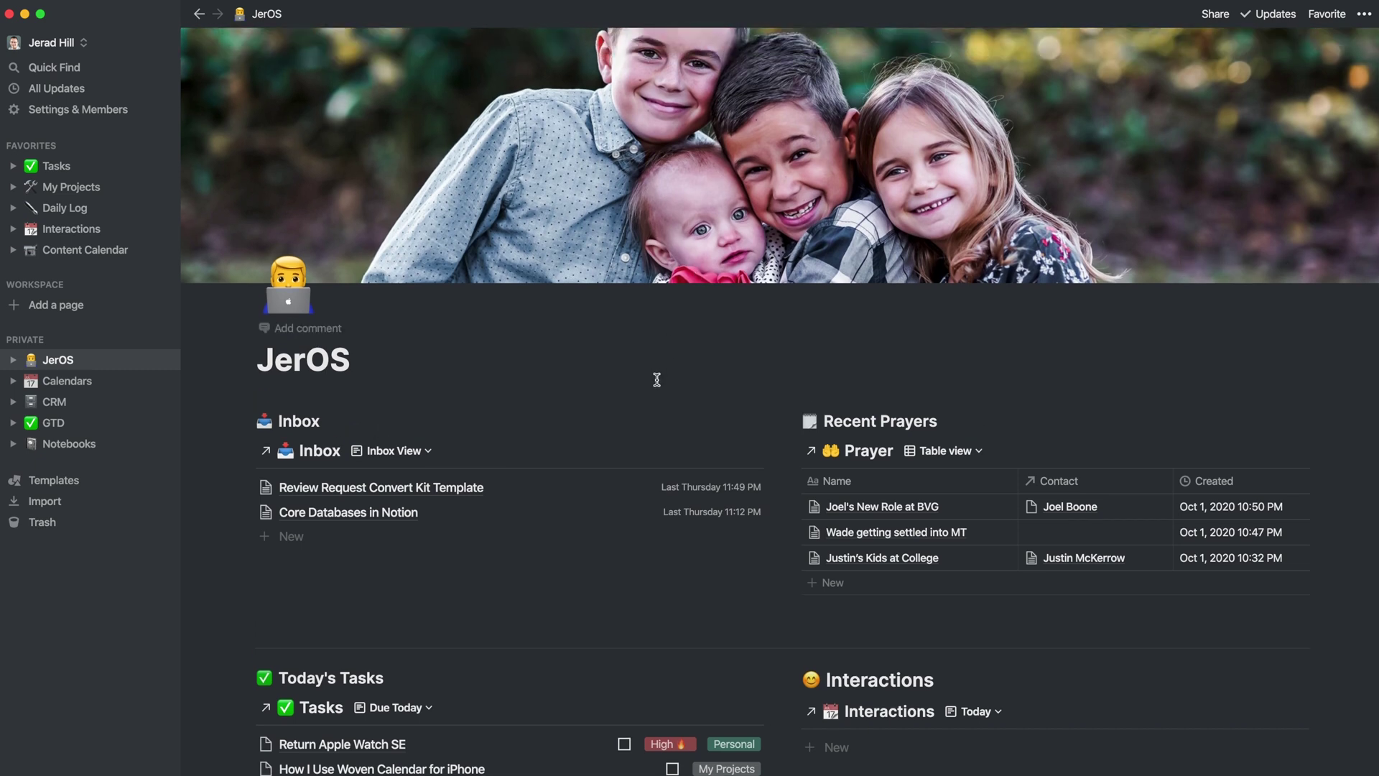
pyautogui.scroll(-2, 657, 381)
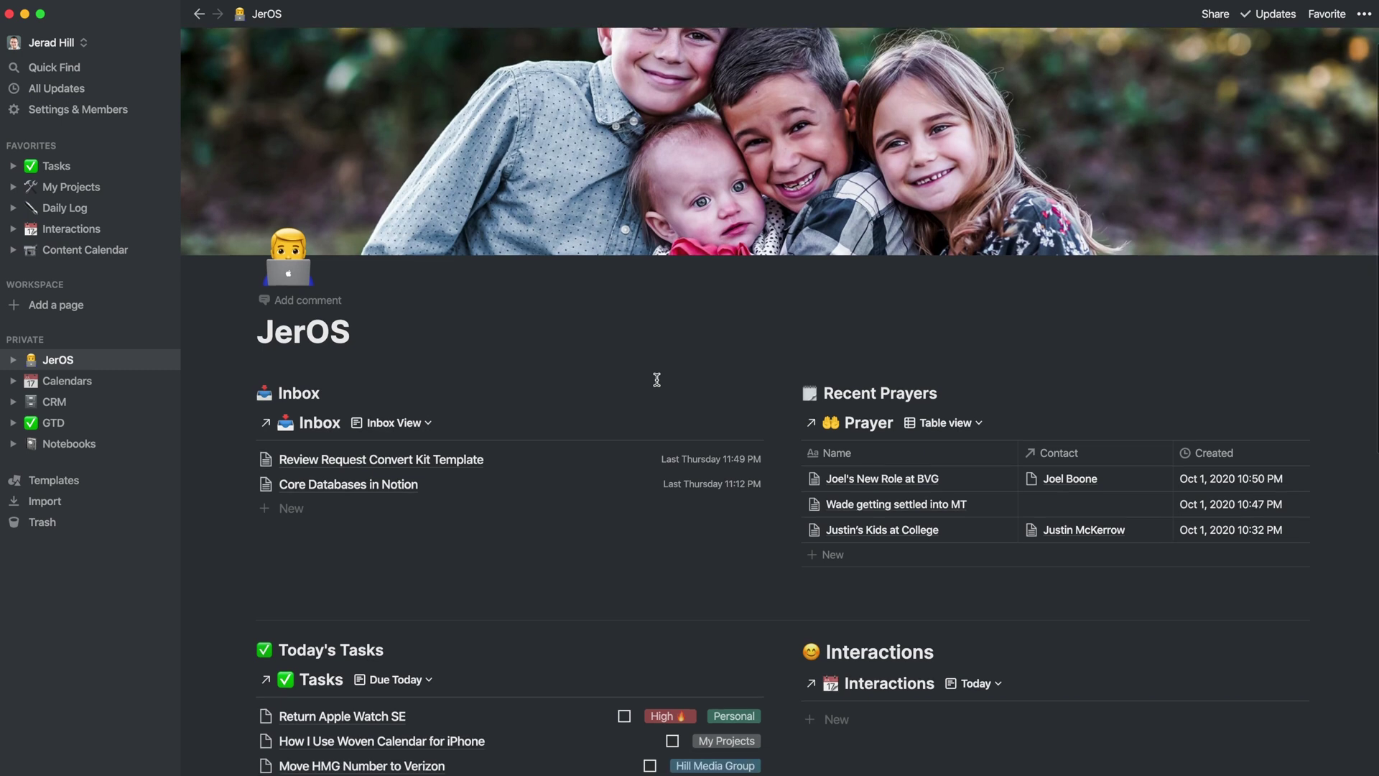
pyautogui.scroll(2, 656, 382)
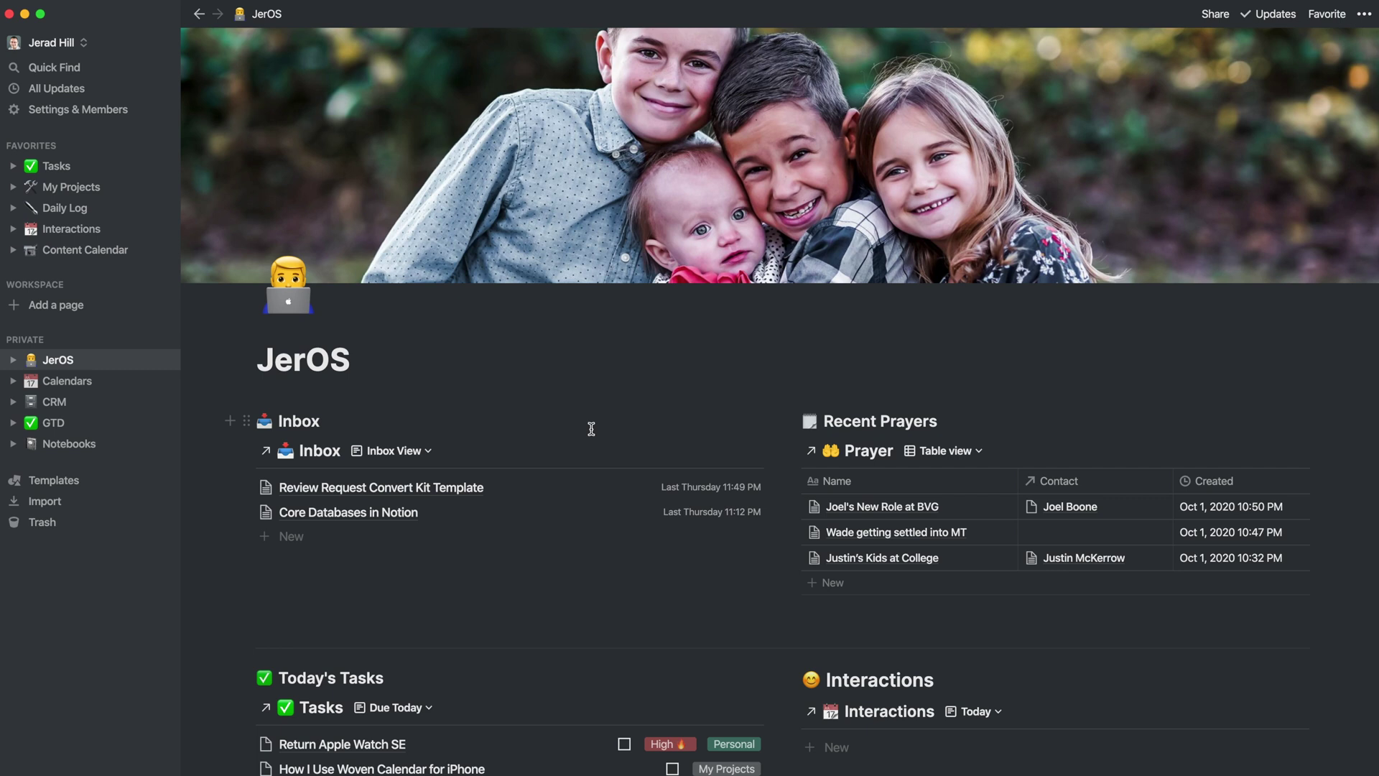
pyautogui.scroll(-1, 596, 478)
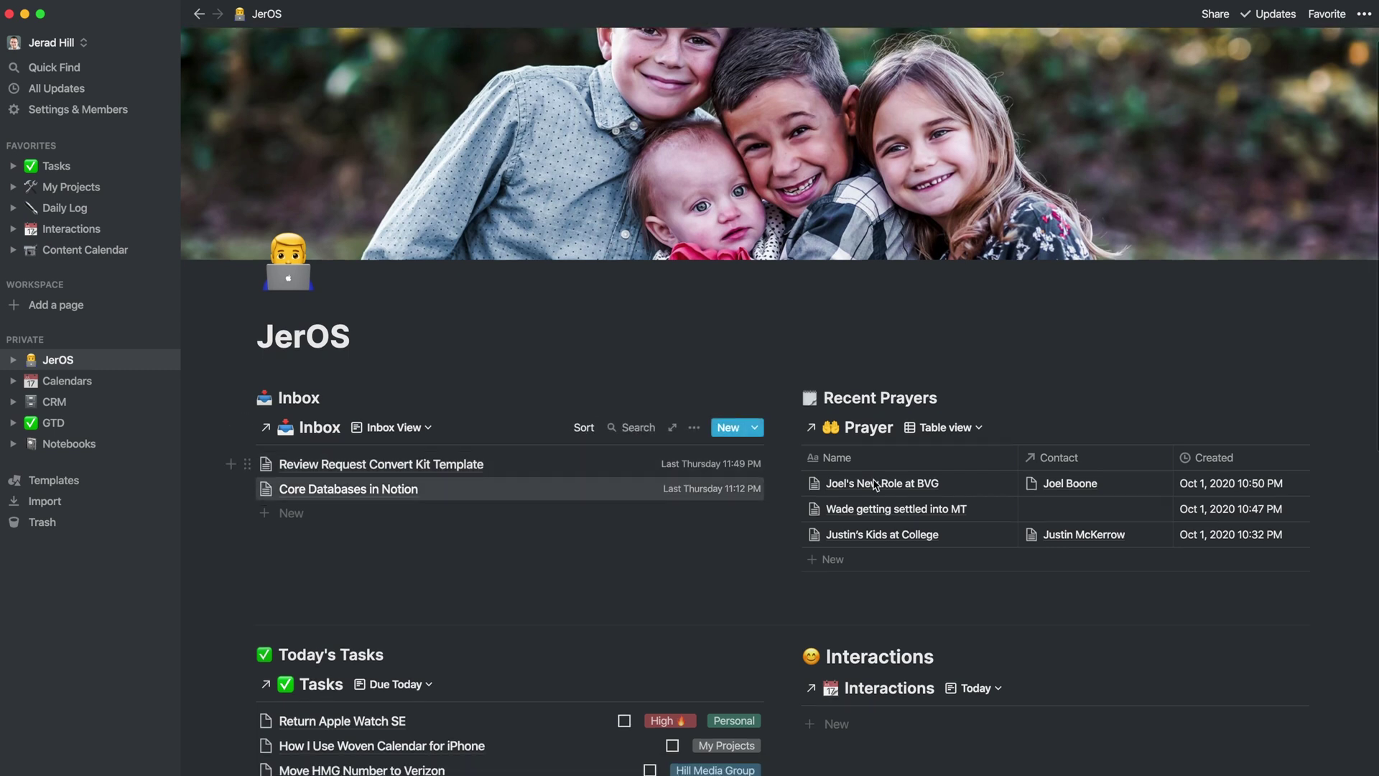
pyautogui.scroll(1, 1027, 340)
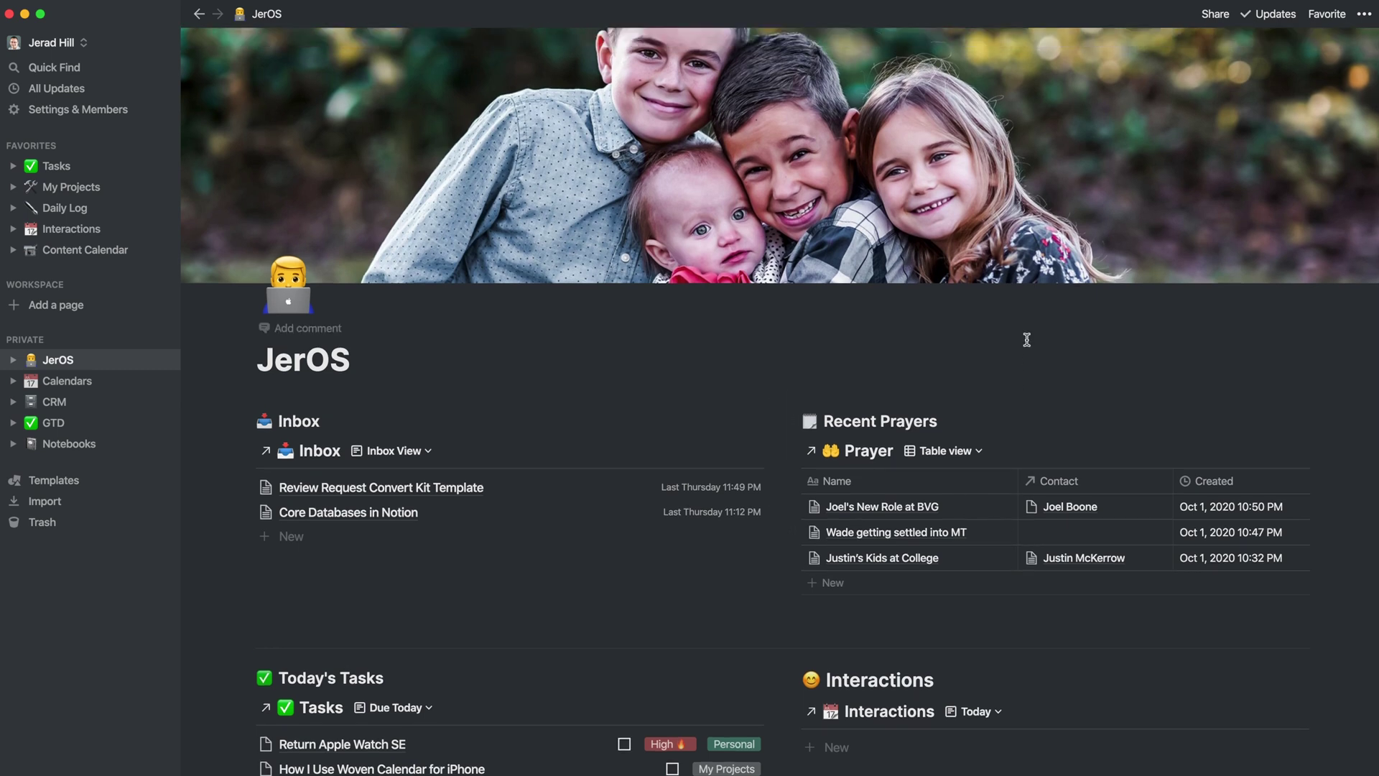
pyautogui.scroll(-10, 646, 589)
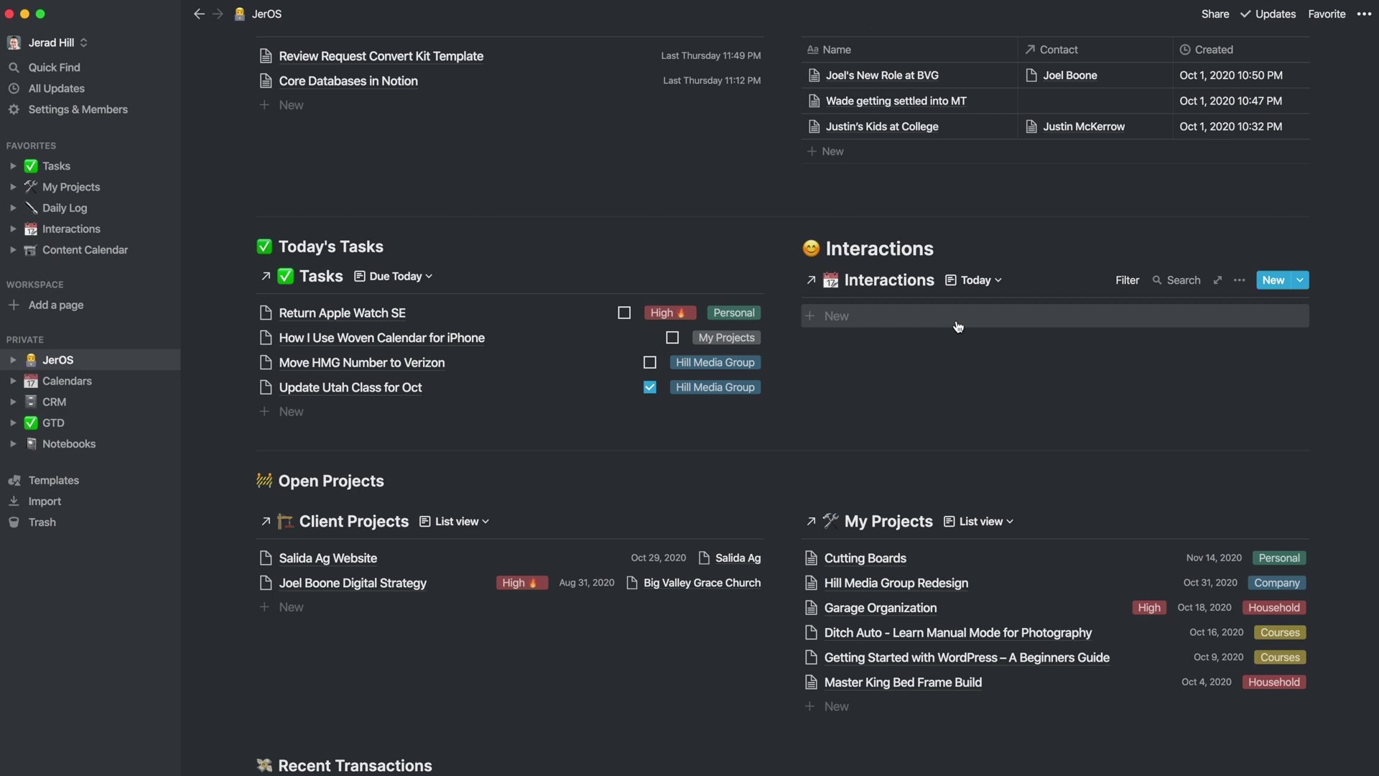
pyautogui.scroll(-3, 940, 354)
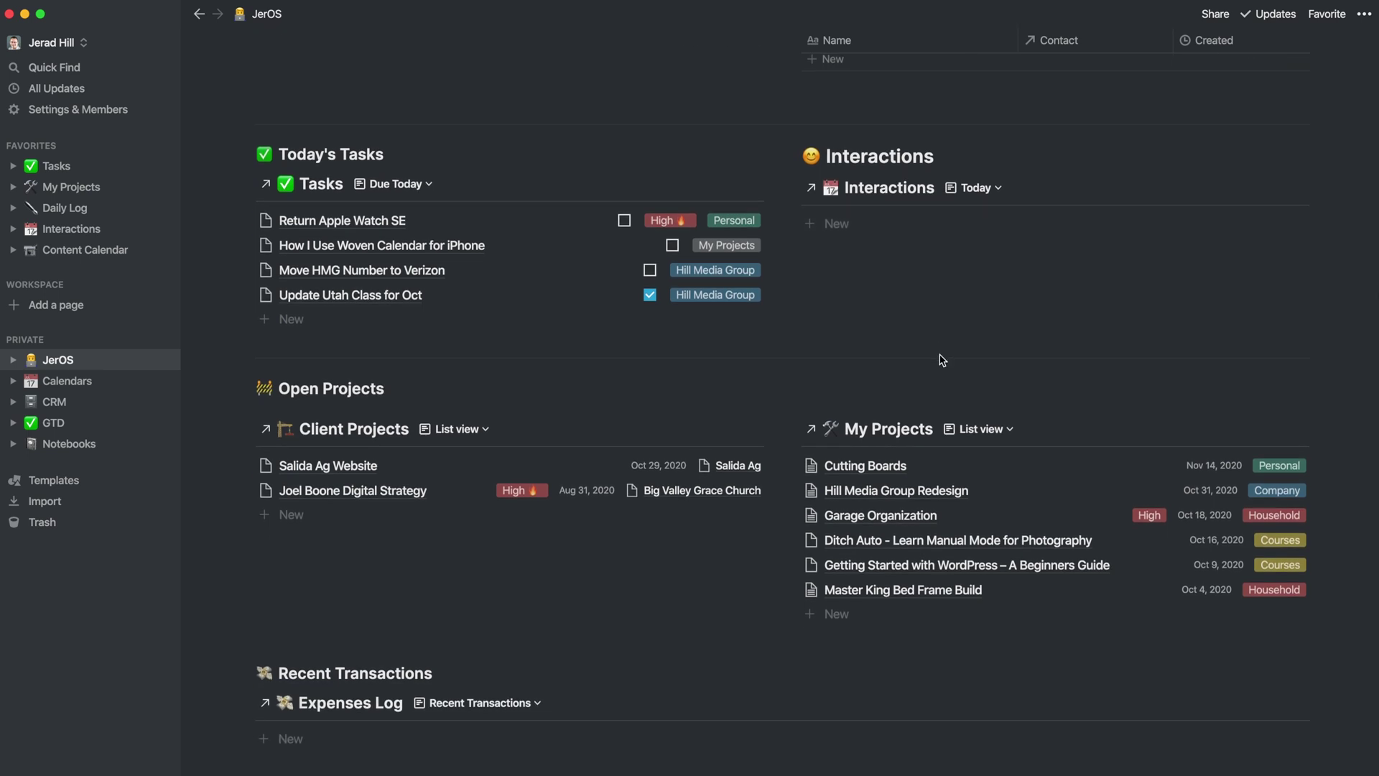
# Scroll to the bottom of the JerOS page to show Expenses Log and the Pages/Sections list
pyautogui.scroll(-5, 943, 359)
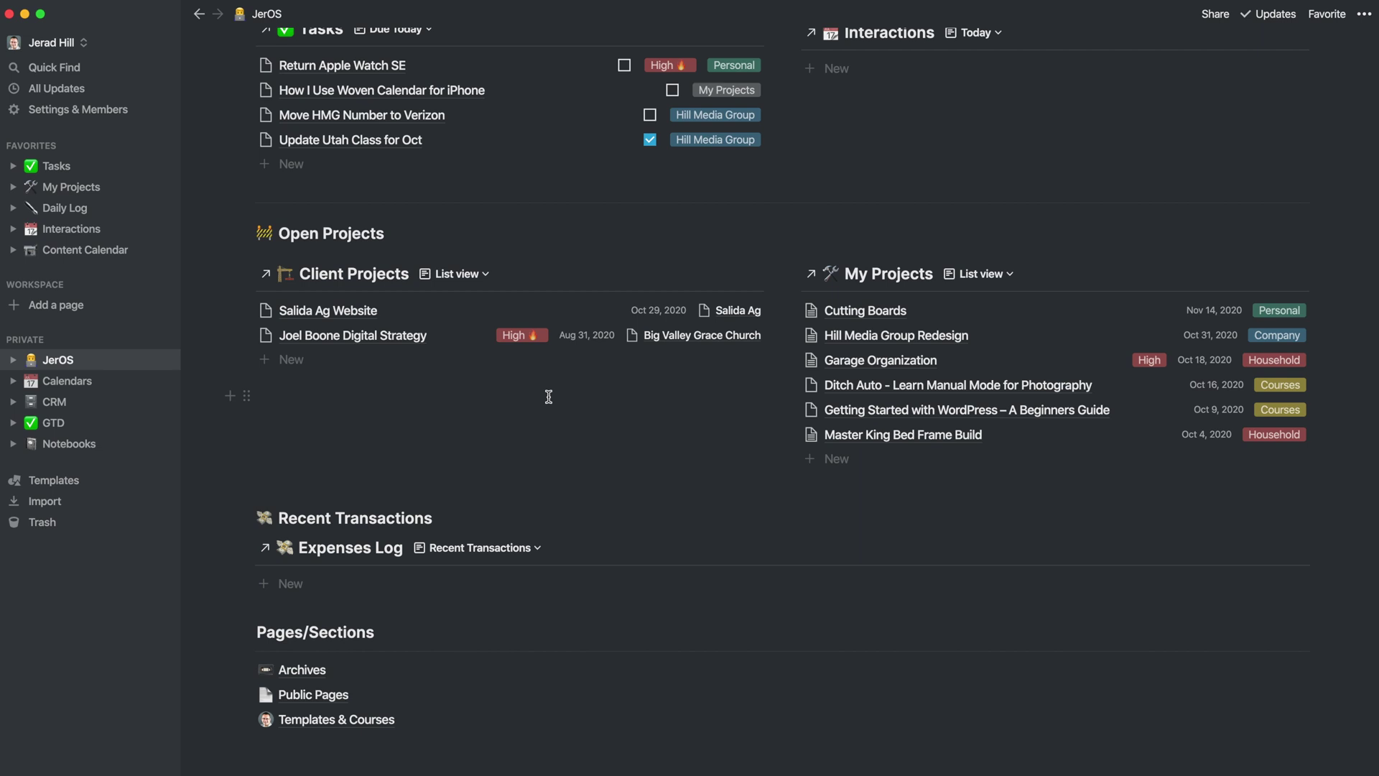
pyautogui.scroll(-3, 548, 397)
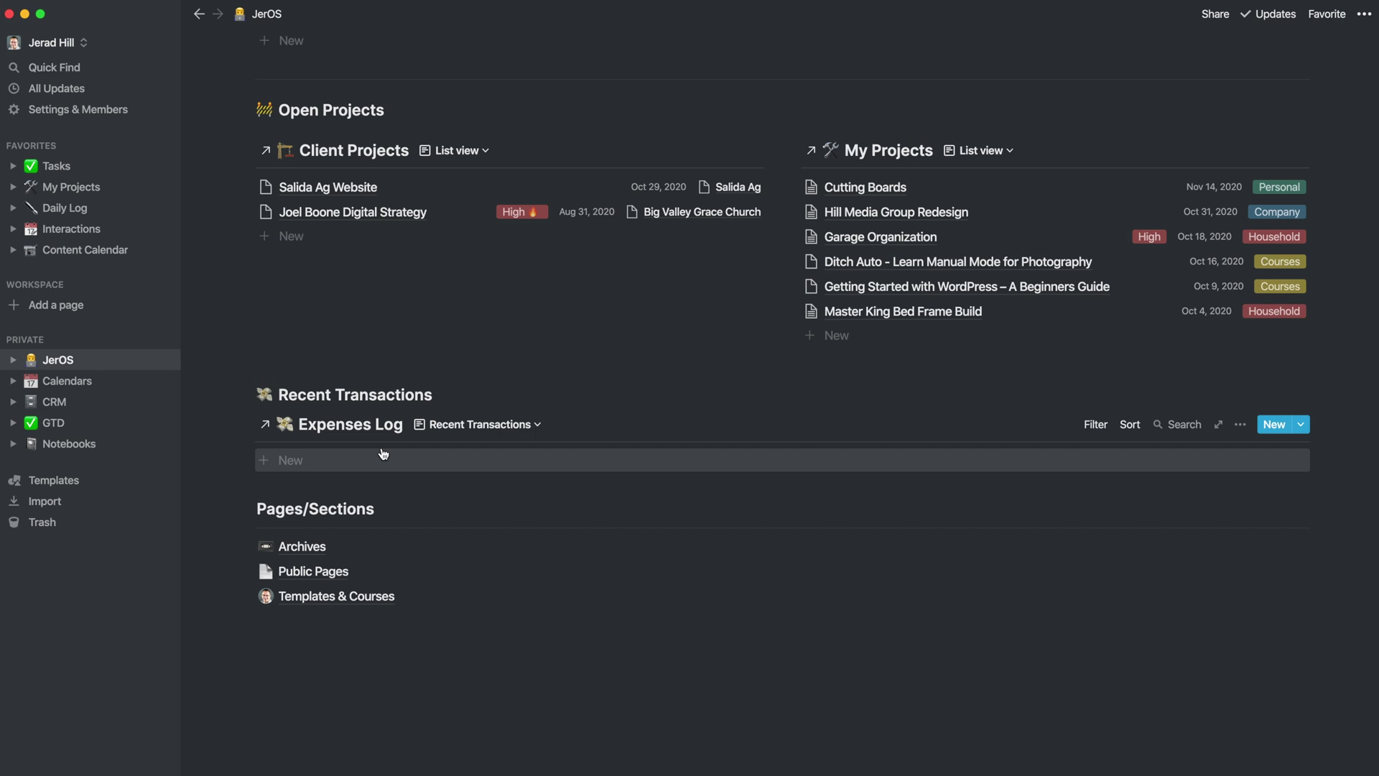
pyautogui.scroll(15, 383, 454)
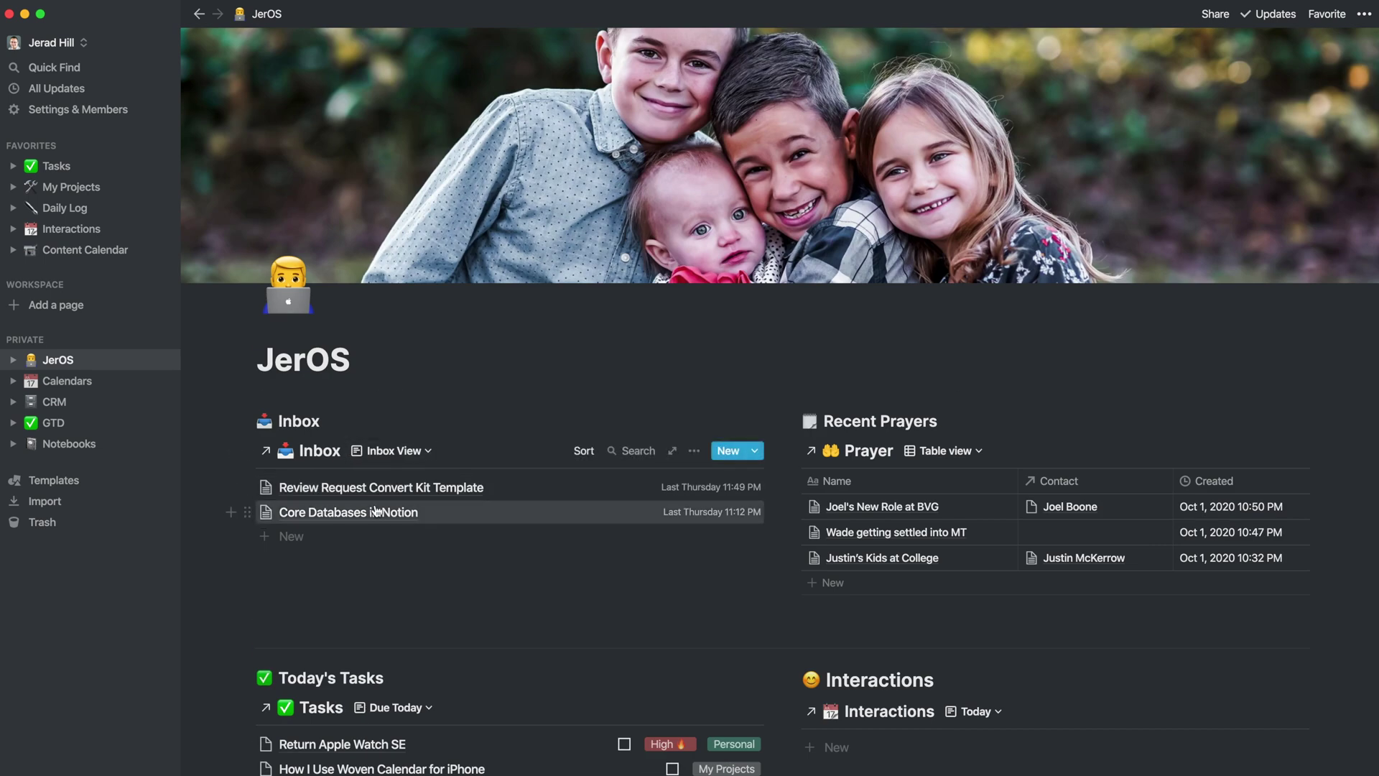
pyautogui.scroll(-10, 375, 510)
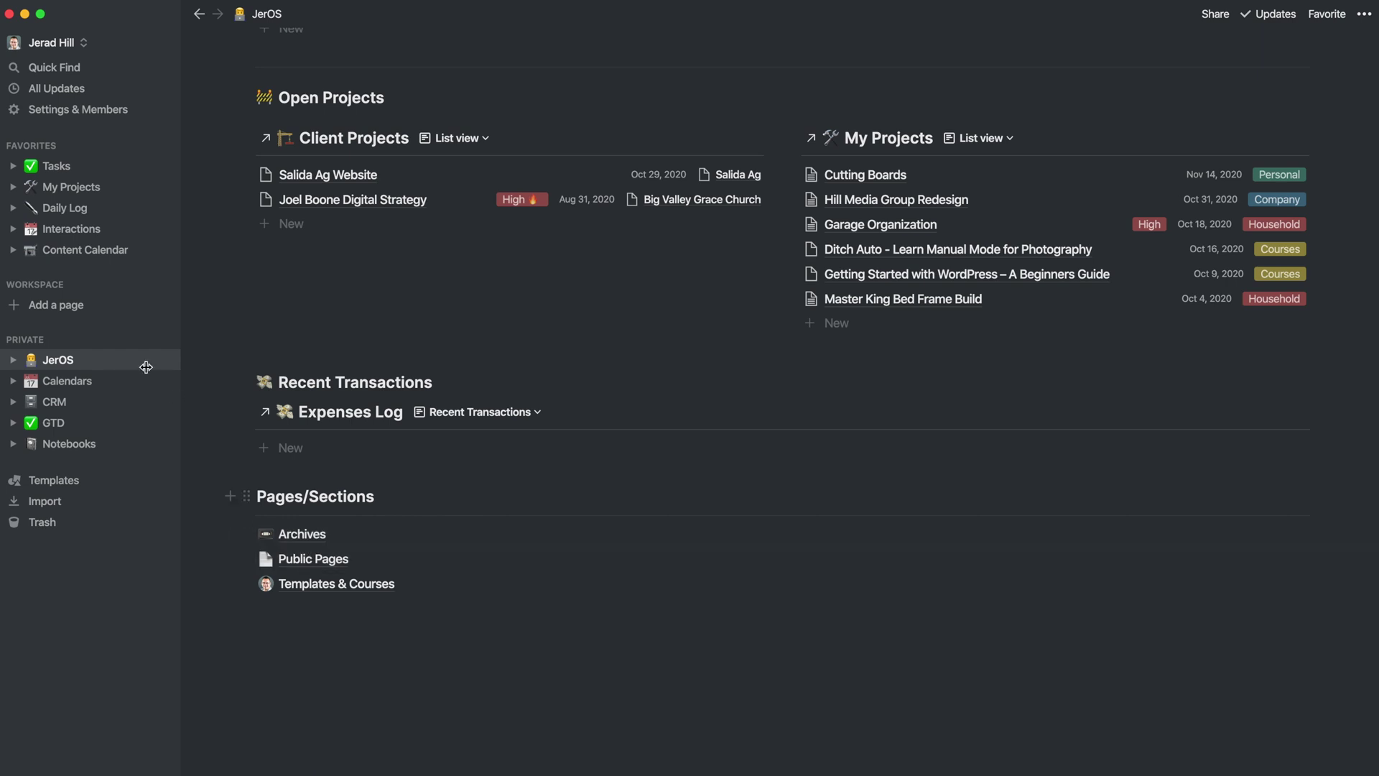
# Expand and collapse JerOS's child pages in the sidebar, then return to the dashboard's cover photo
pyautogui.click(13, 361)
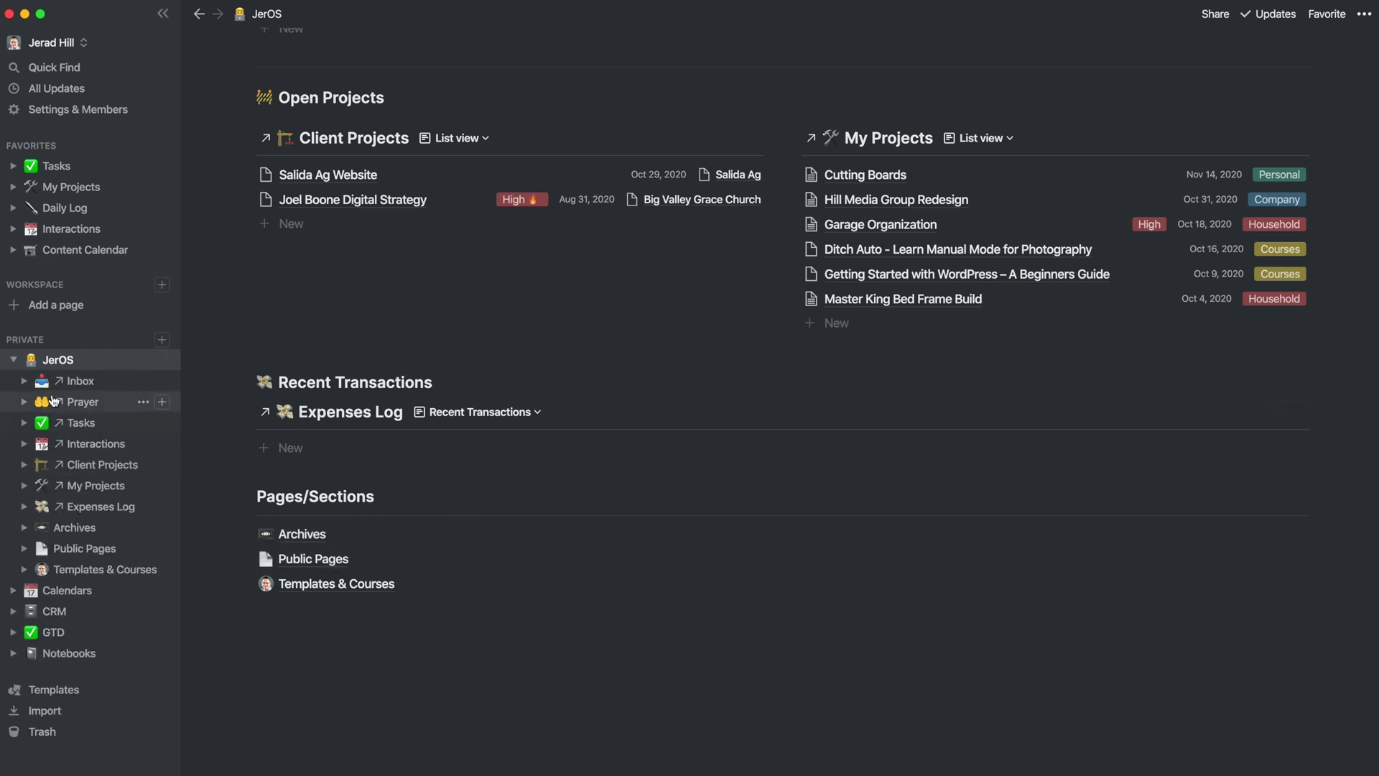
pyautogui.click(14, 360)
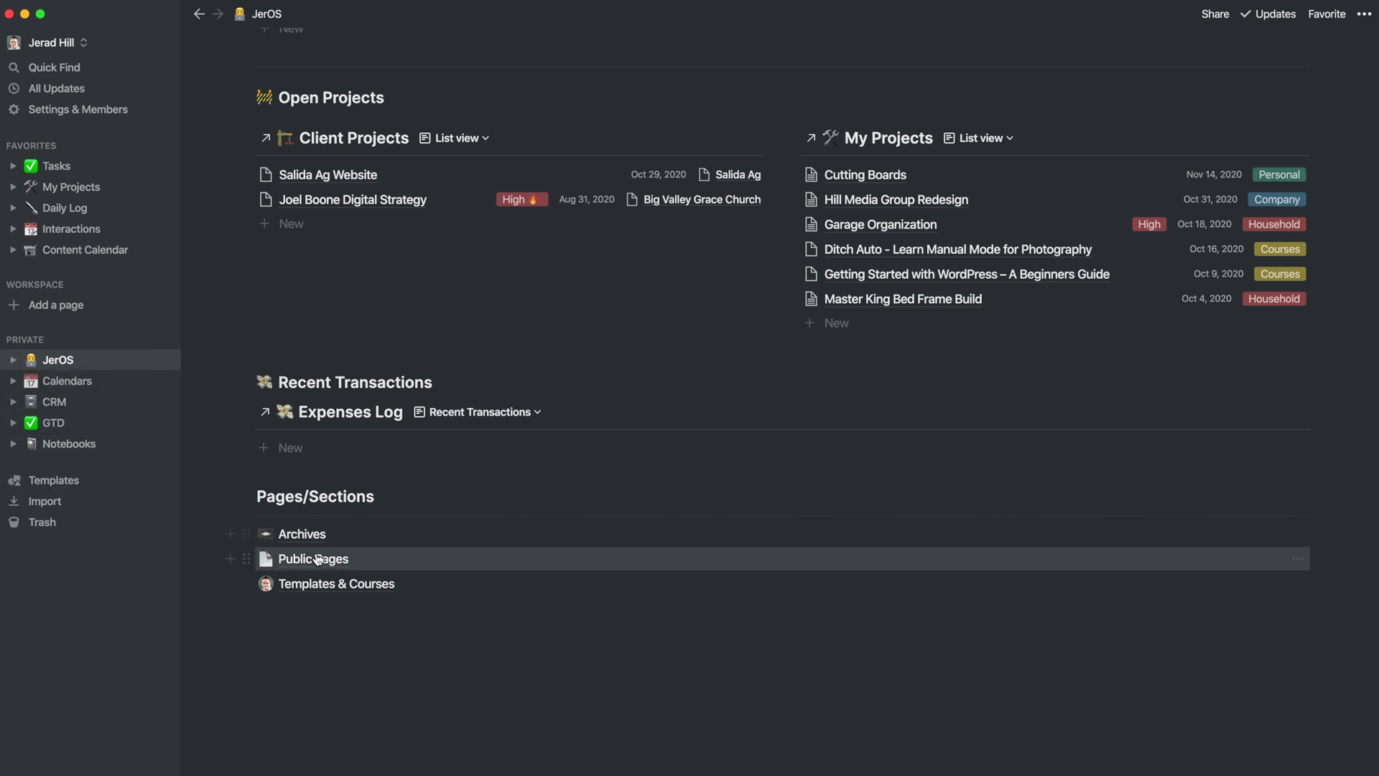
pyautogui.scroll(15, 329, 559)
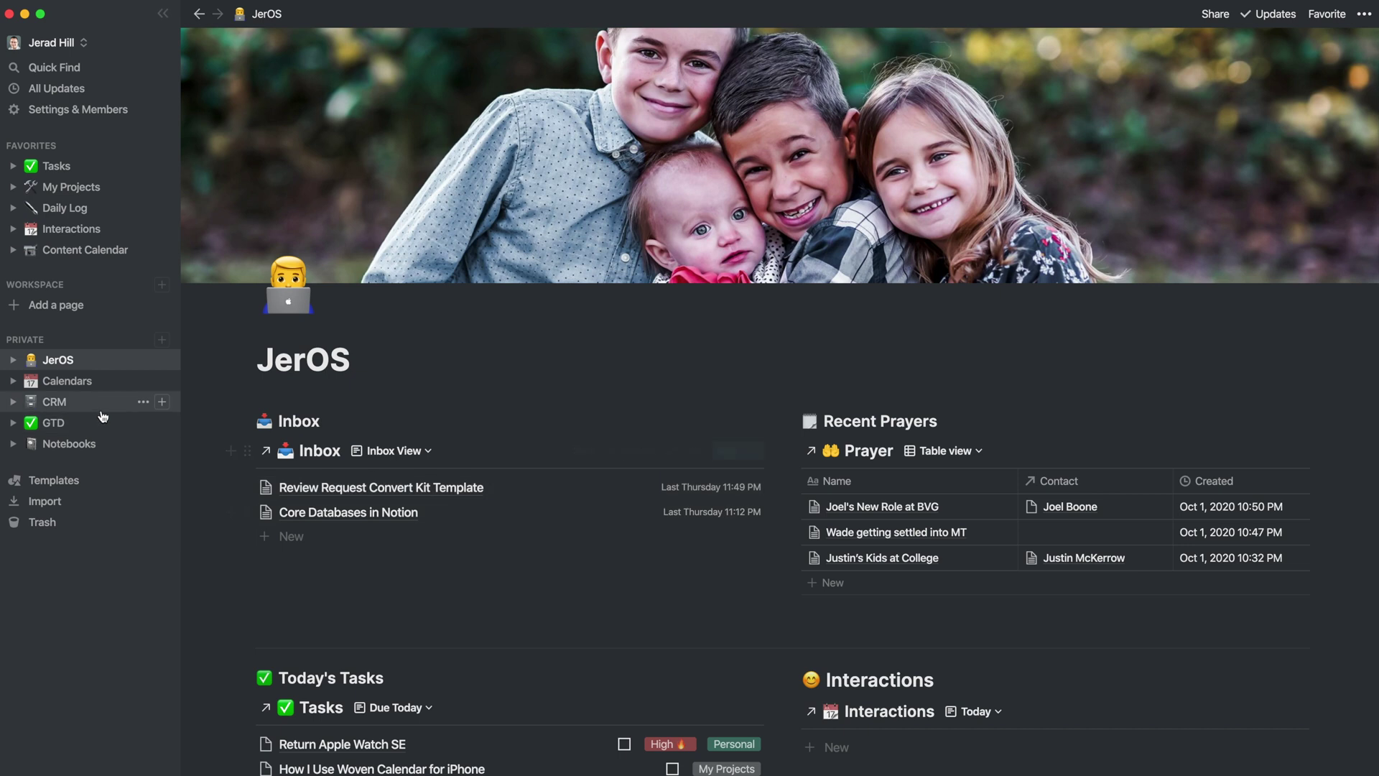
# Open the Calendars page, then its Interactions database as an October 2020 calendar
pyautogui.click(63, 384)
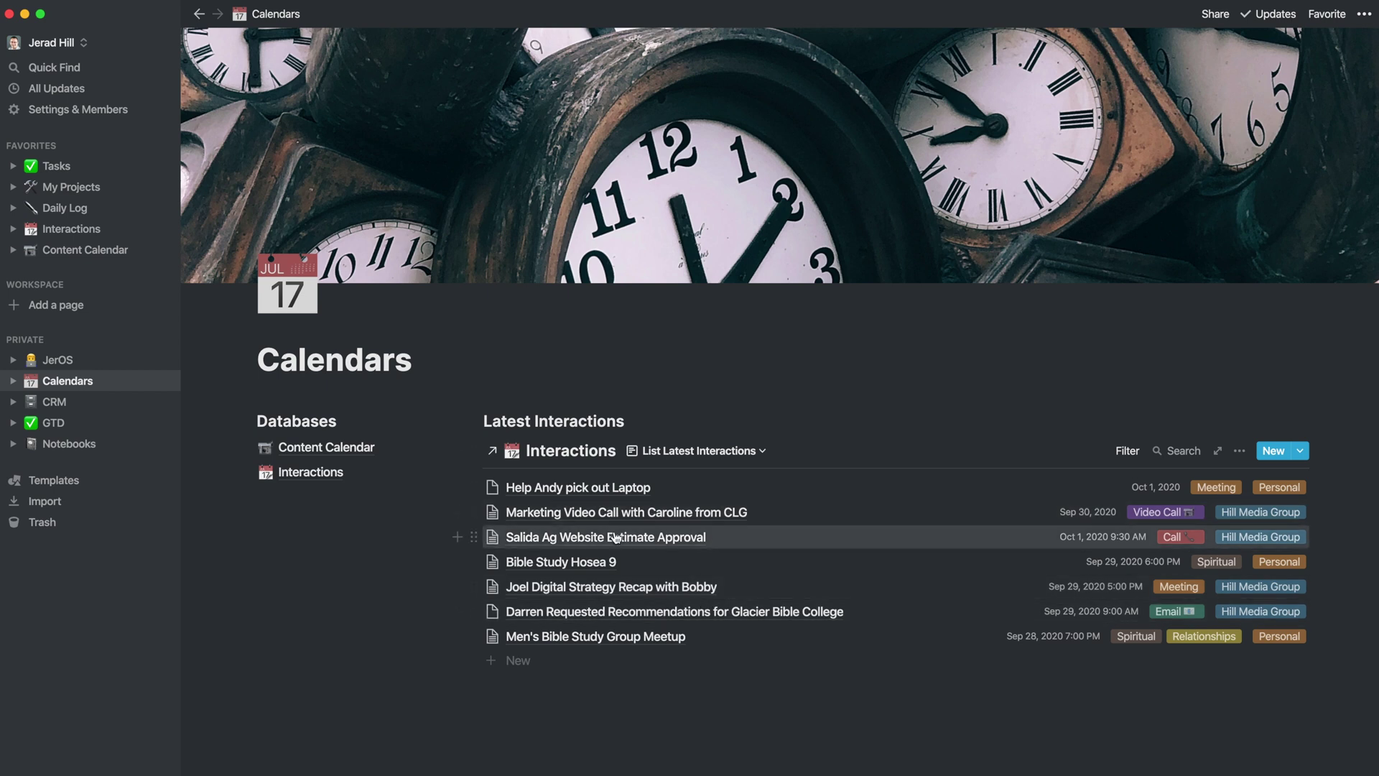
pyautogui.click(291, 474)
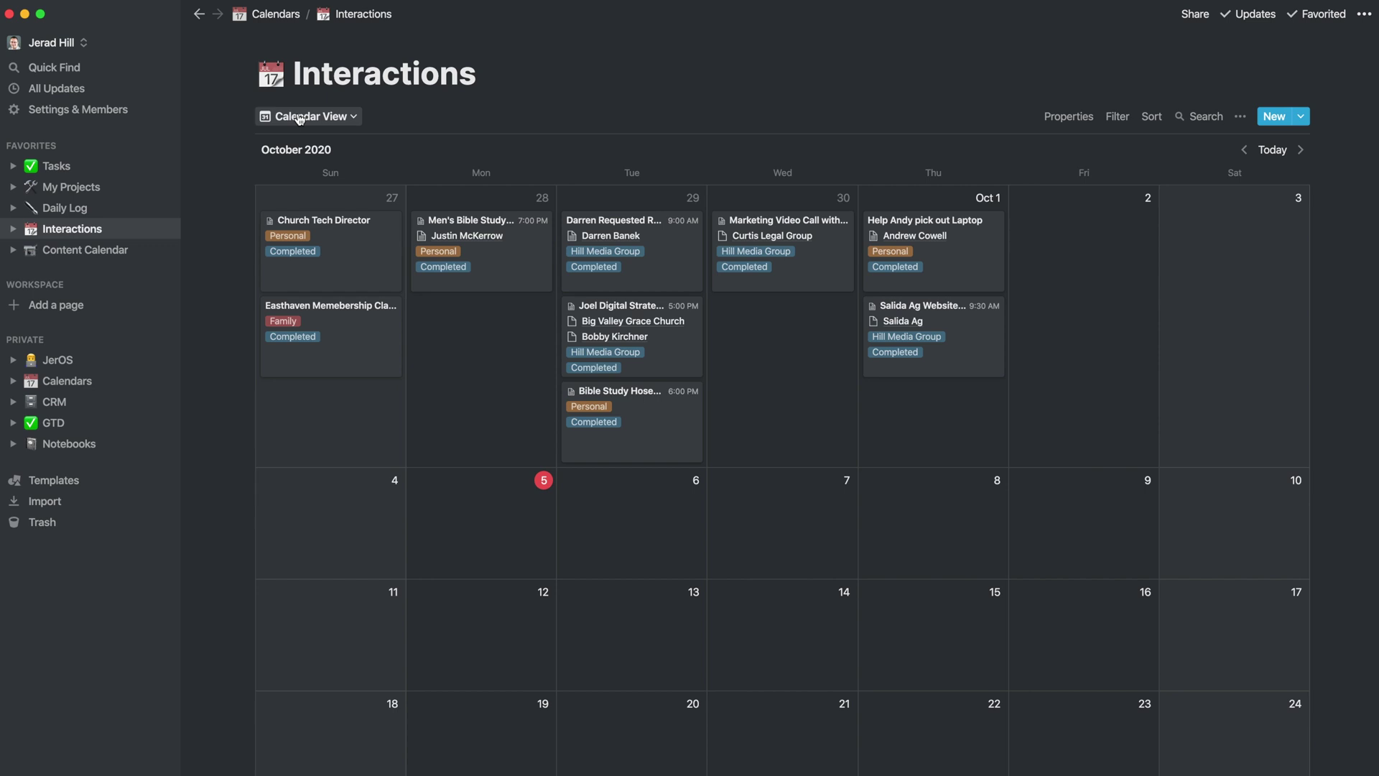
# Return to Calendars, then open and scroll the CRM page with its Client Projects and Clients
pyautogui.click(67, 381)
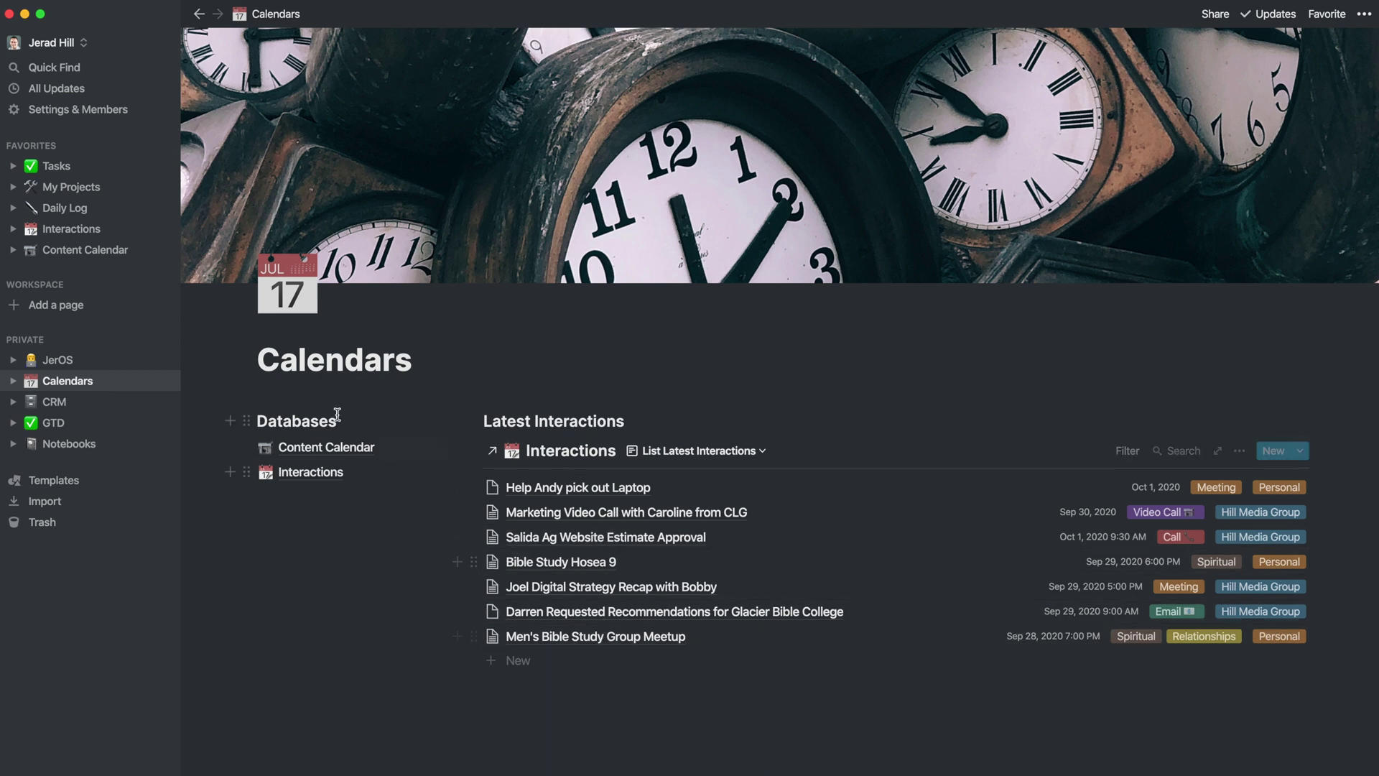
pyautogui.click(54, 407)
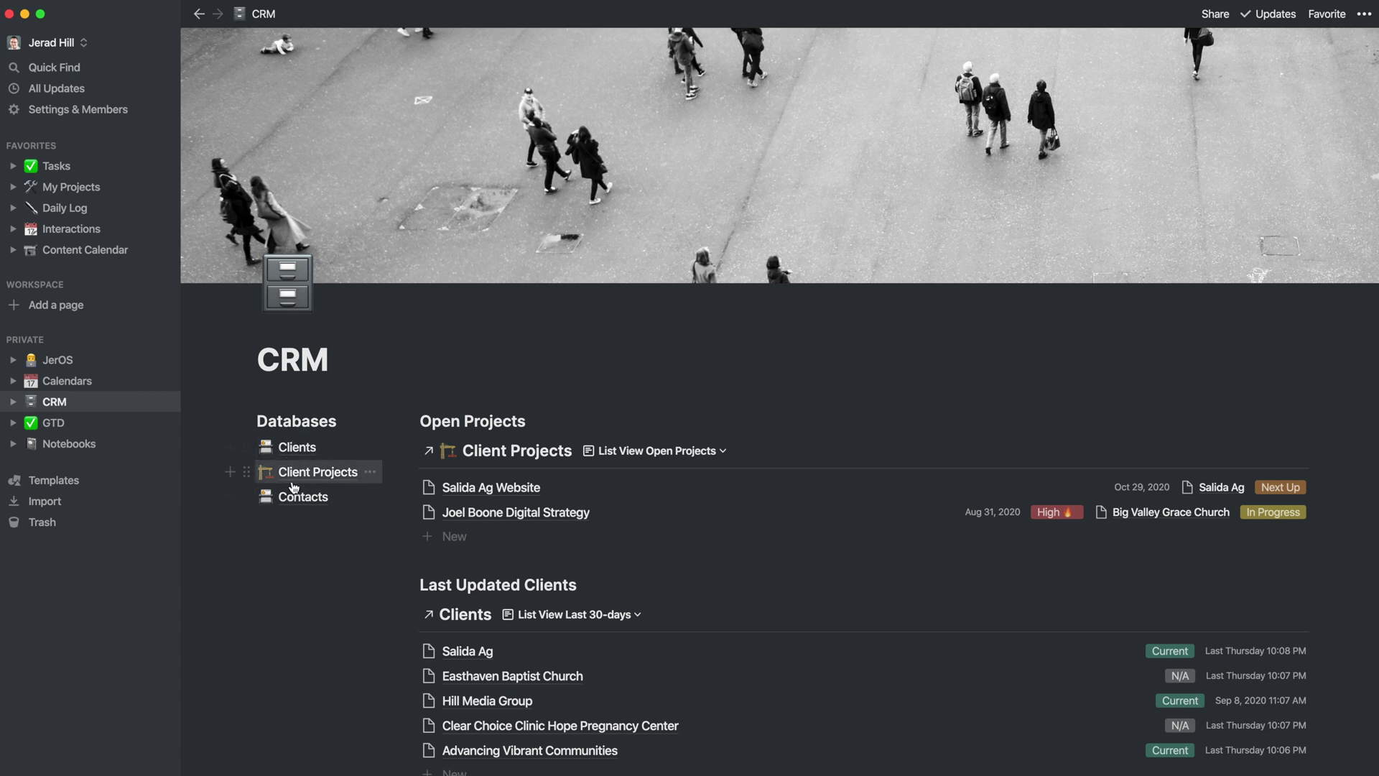
pyautogui.scroll(-5, 659, 548)
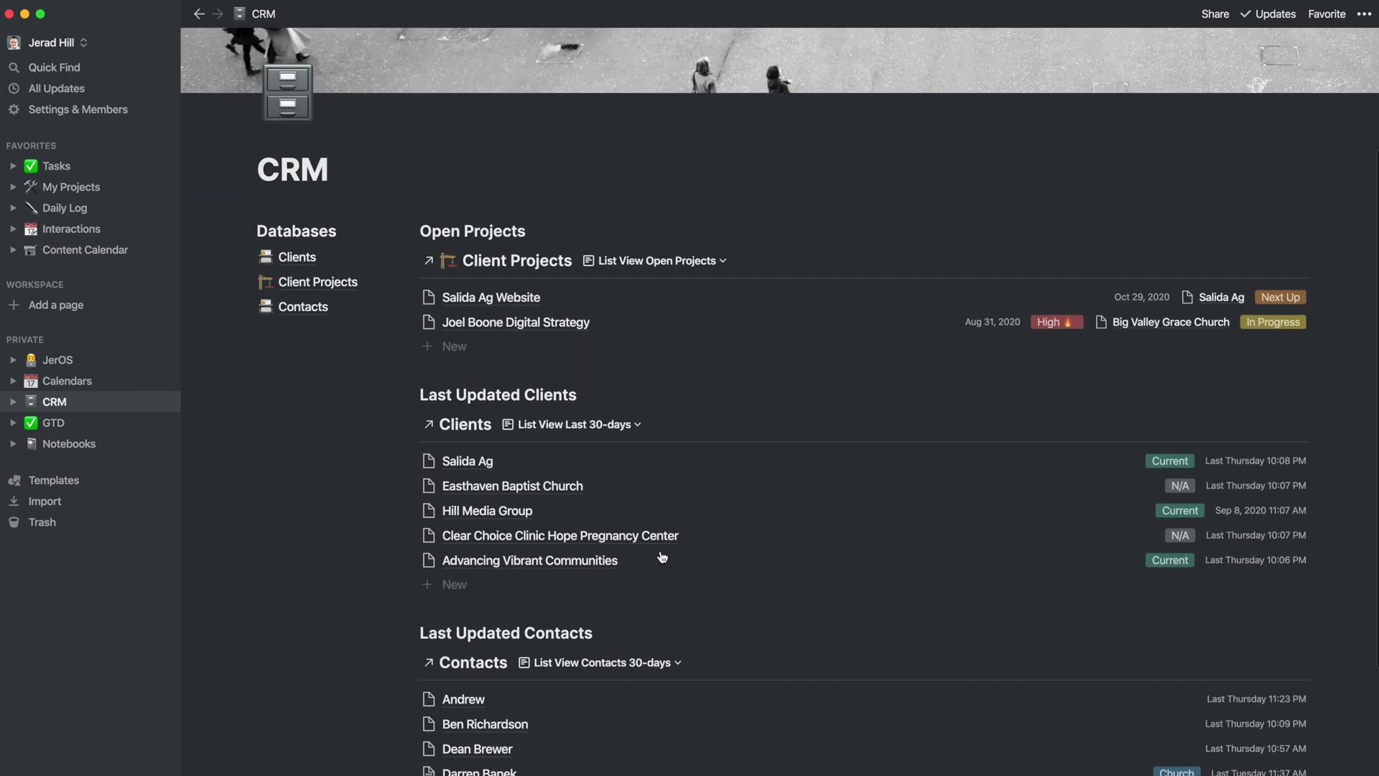
pyautogui.scroll(5, 662, 557)
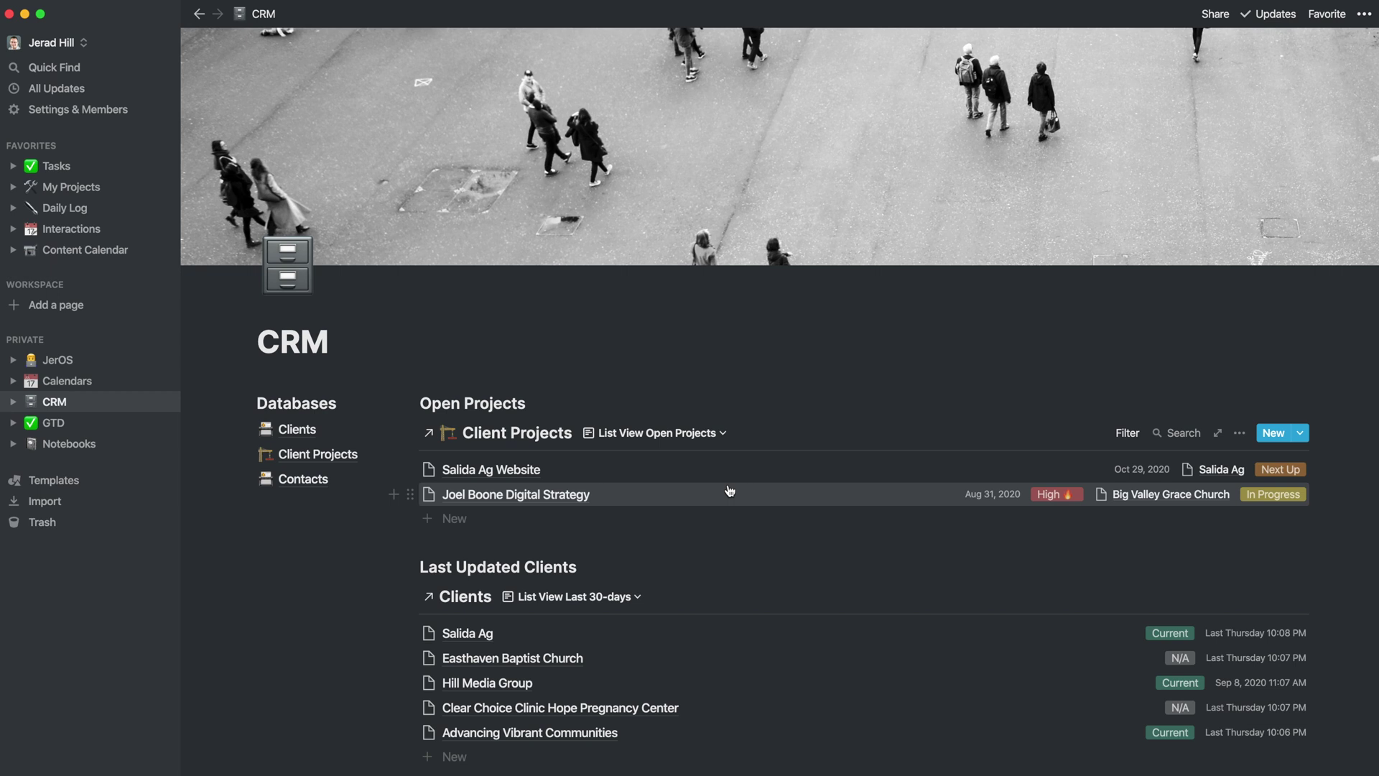
pyautogui.scroll(-5, 729, 490)
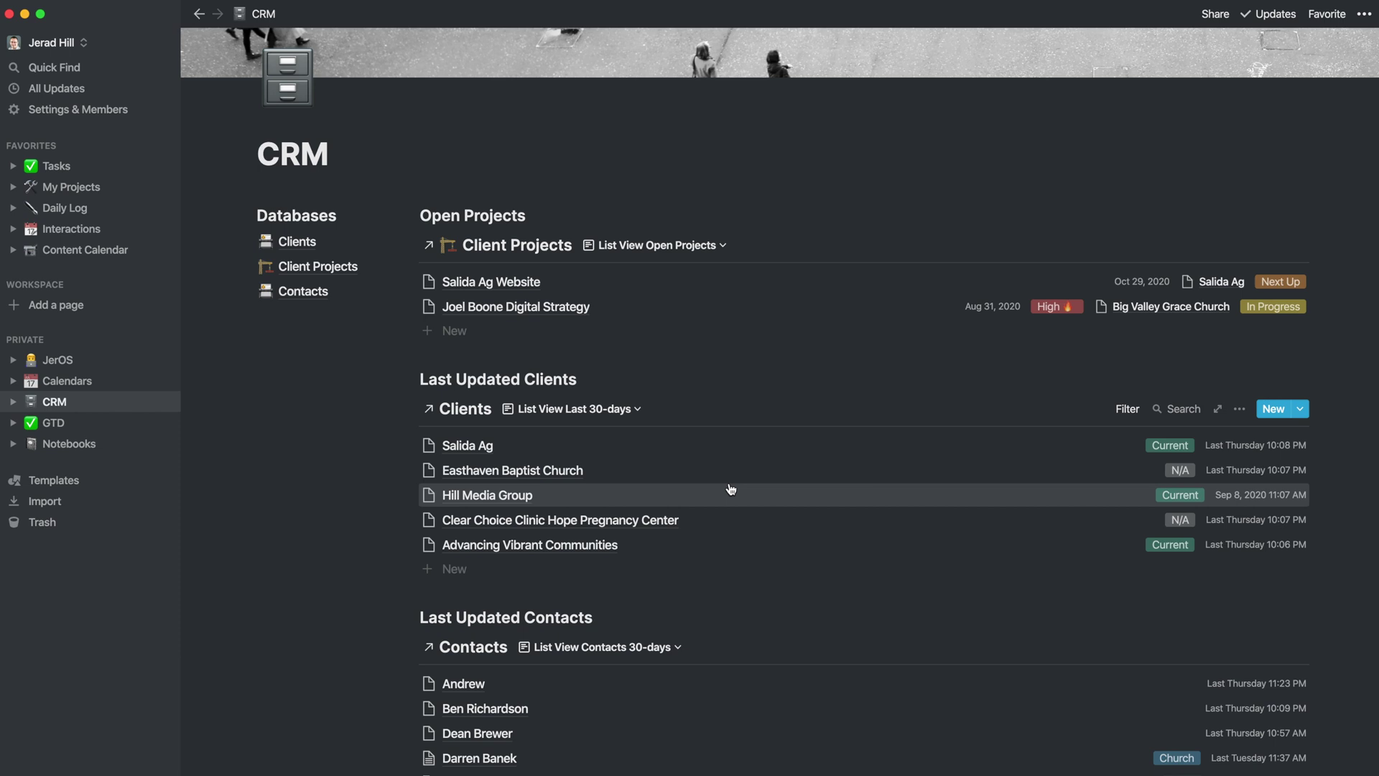
pyautogui.scroll(-1, 730, 489)
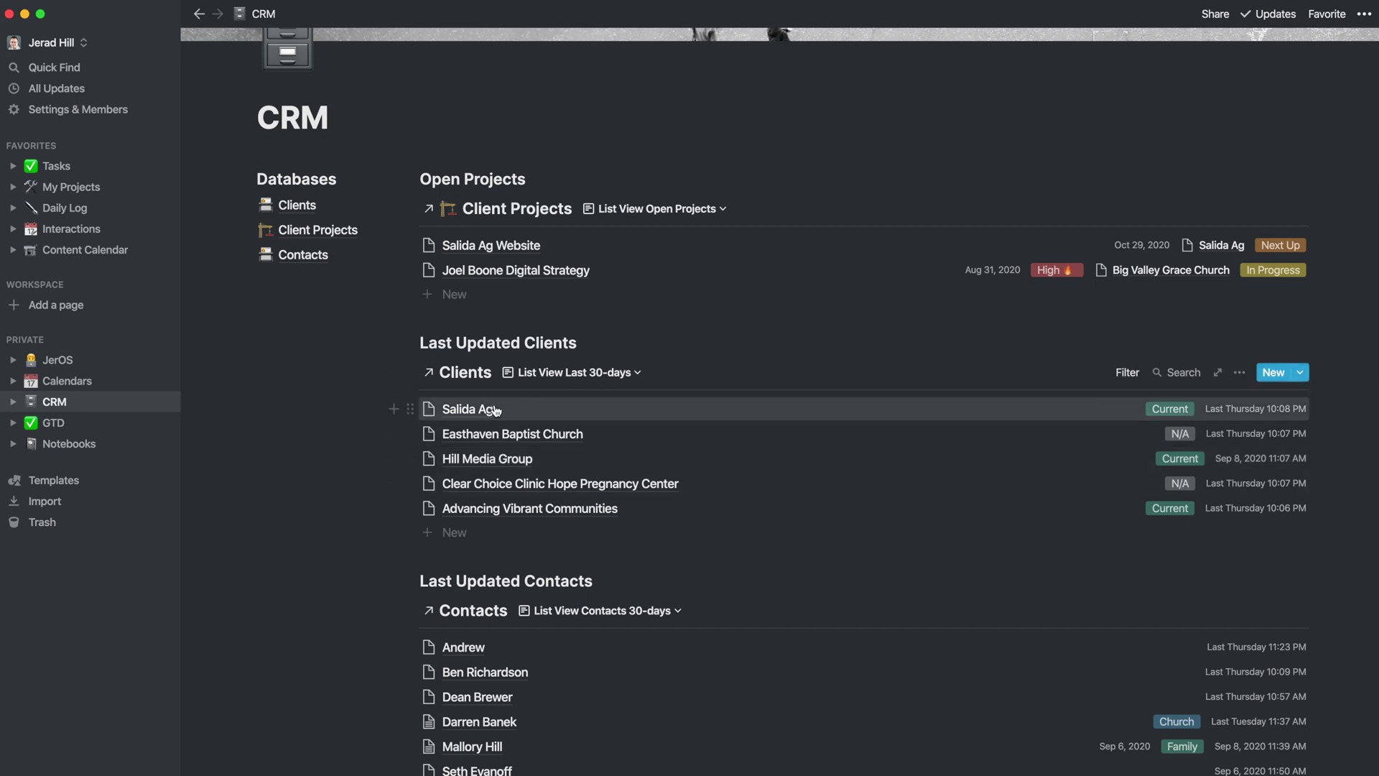
pyautogui.scroll(-5, 494, 410)
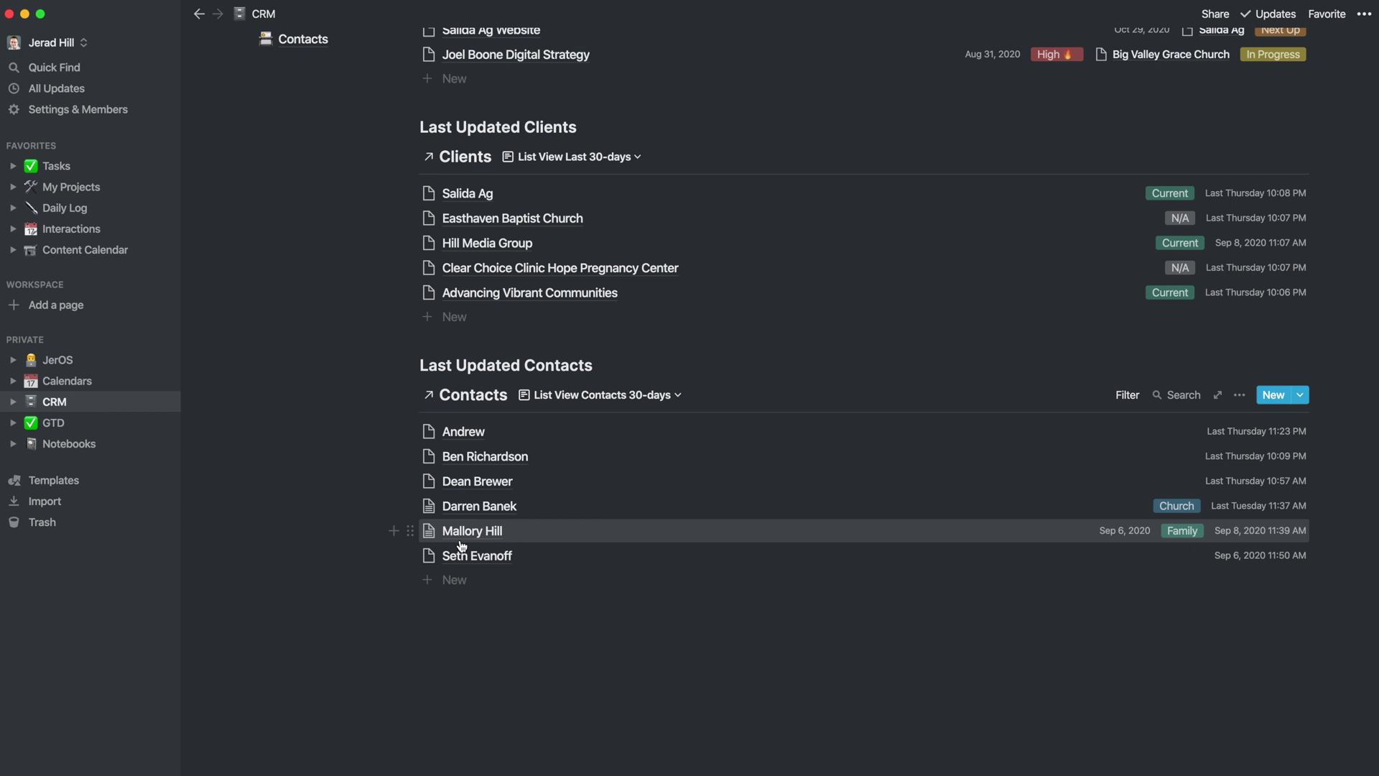
pyautogui.scroll(10, 461, 546)
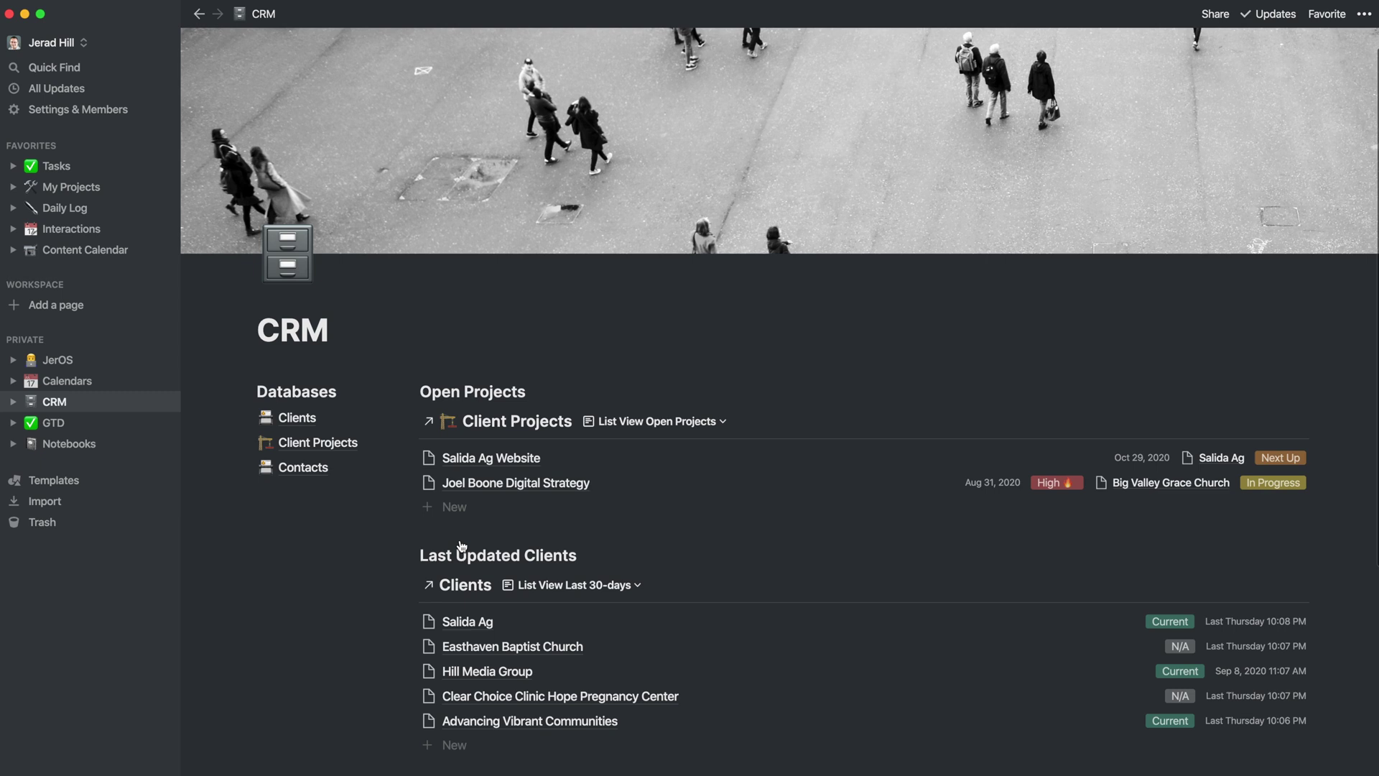
pyautogui.click(297, 417)
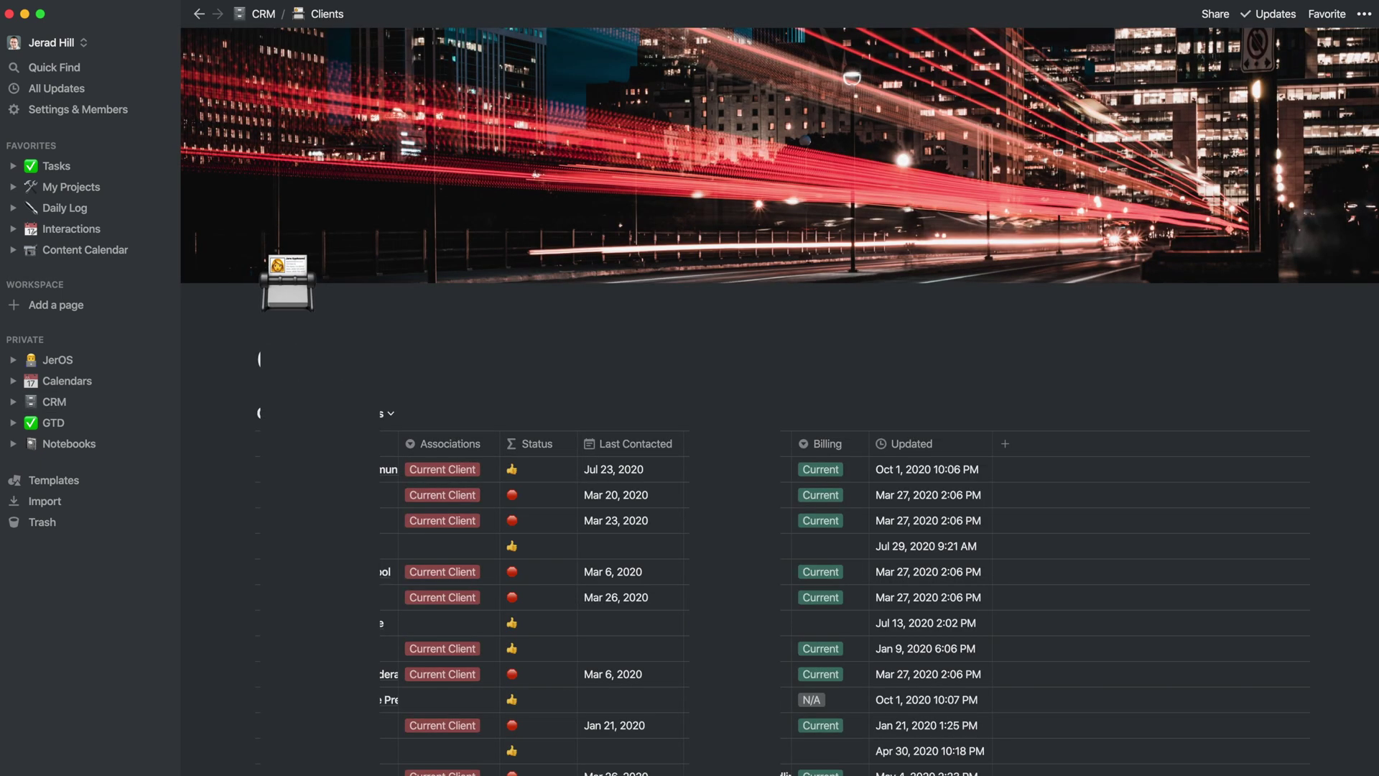
# Scroll through the full Clients table, then return to the CRM overview page
pyautogui.scroll(-2, 413, 480)
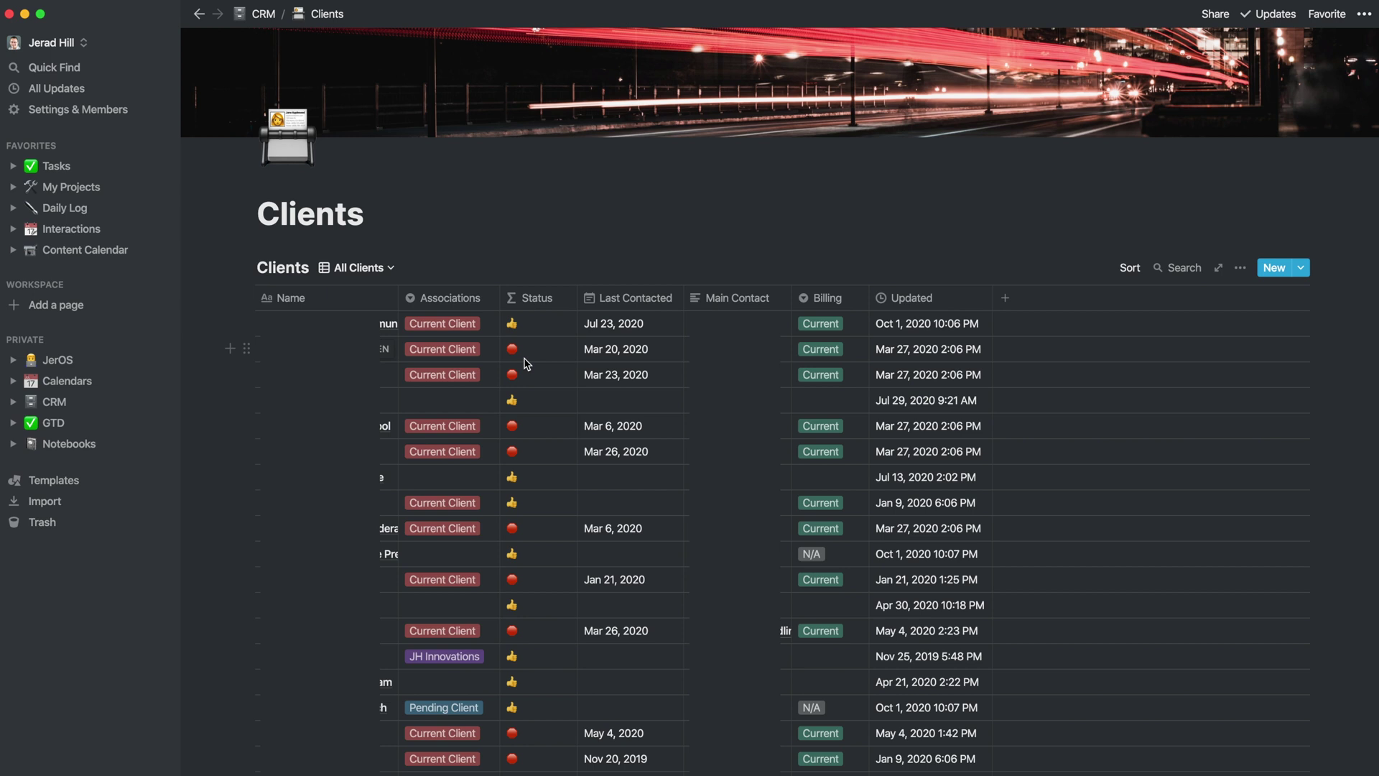
pyautogui.scroll(3, 526, 363)
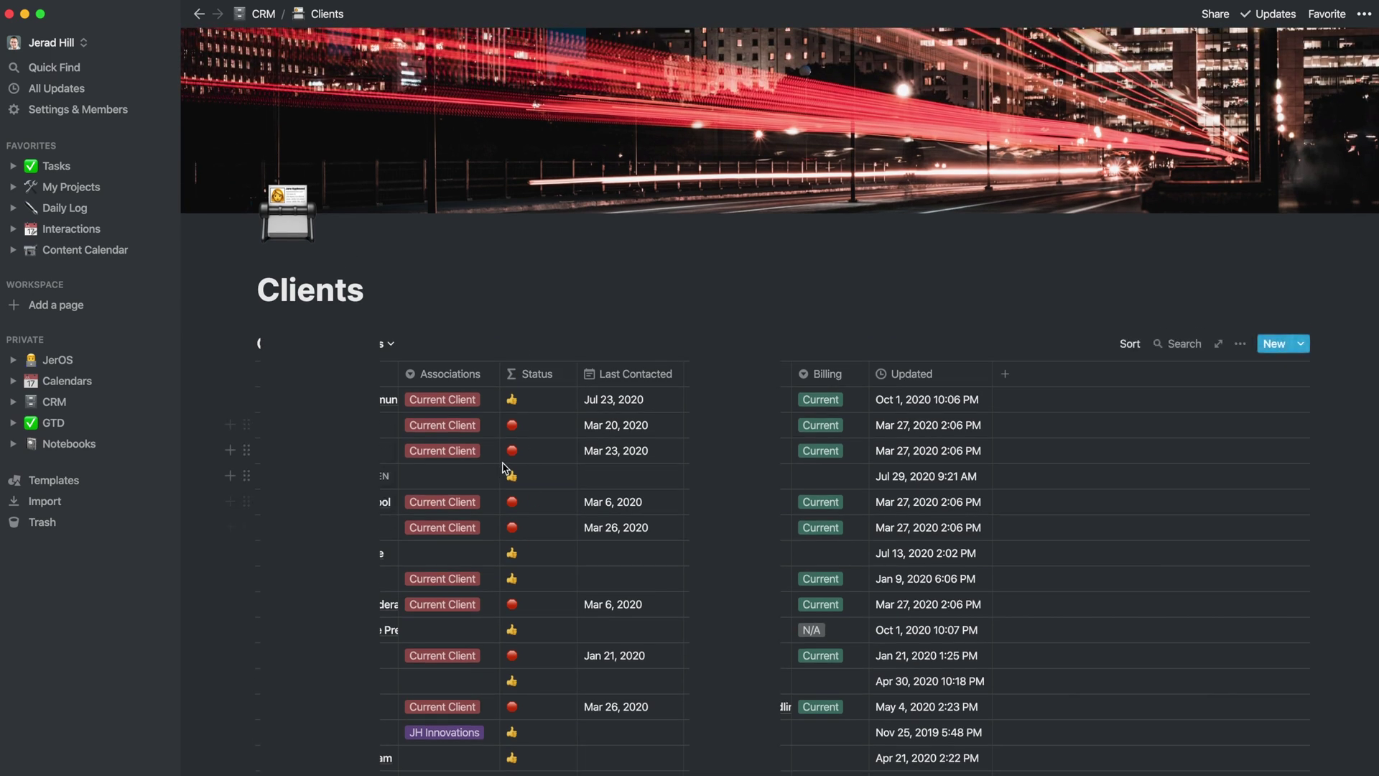
pyautogui.click(60, 408)
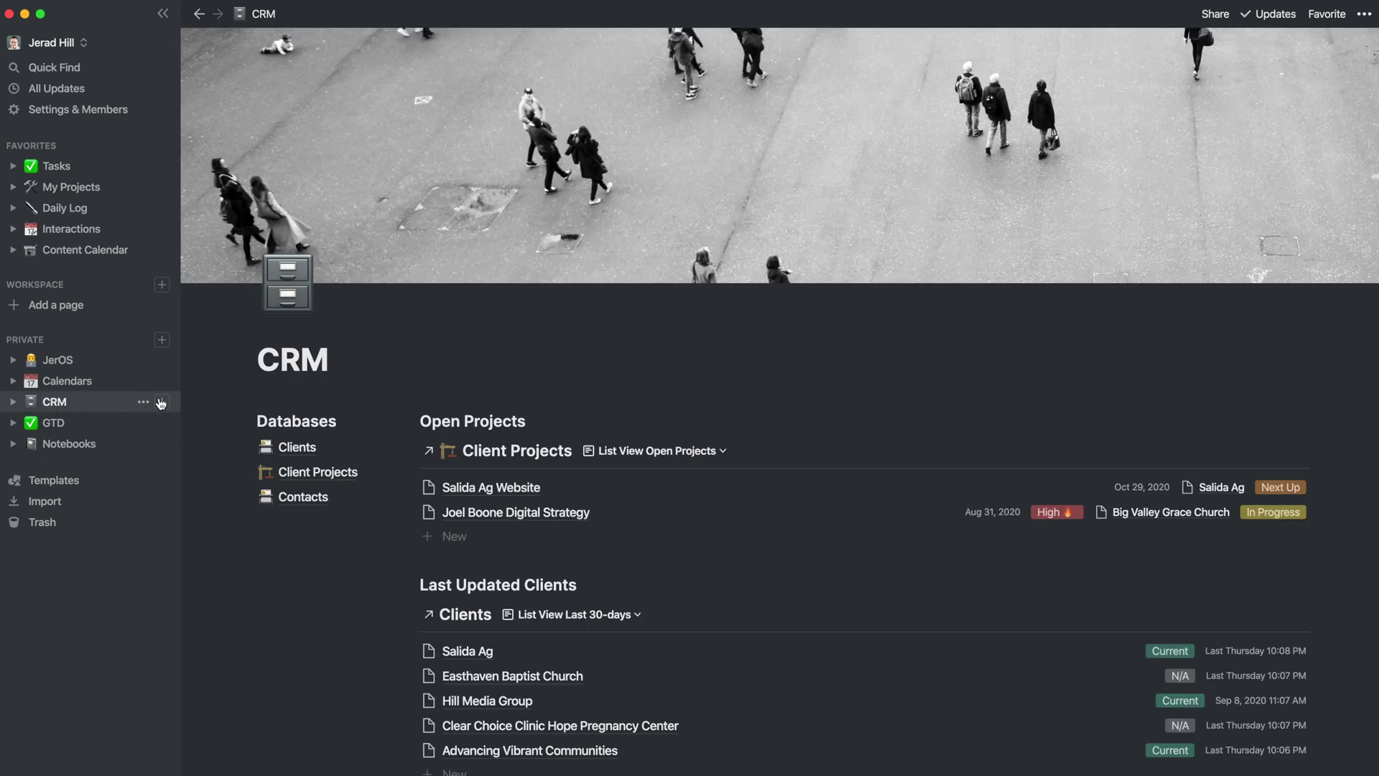
# Open the Client Projects database with its six open projects, then go back to CRM
pyautogui.click(352, 475)
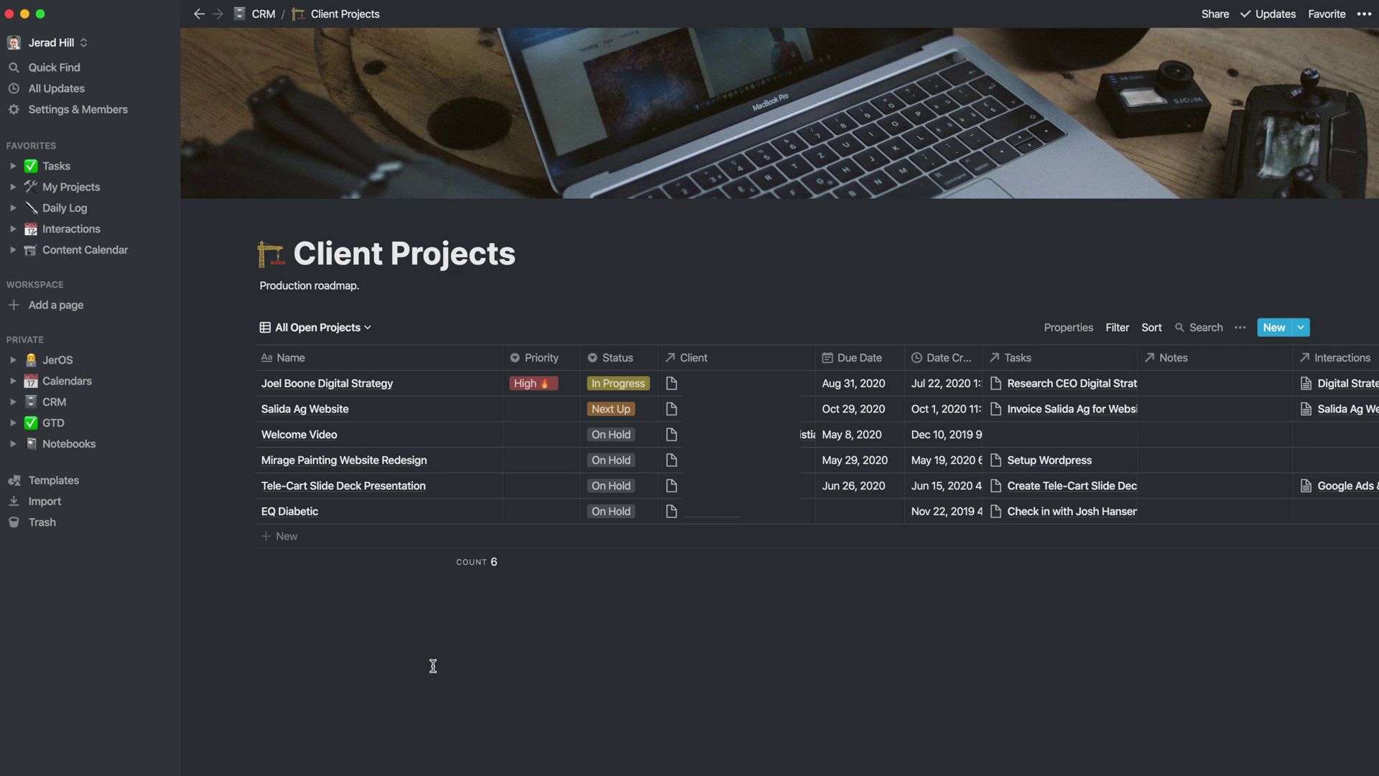
pyautogui.click(57, 403)
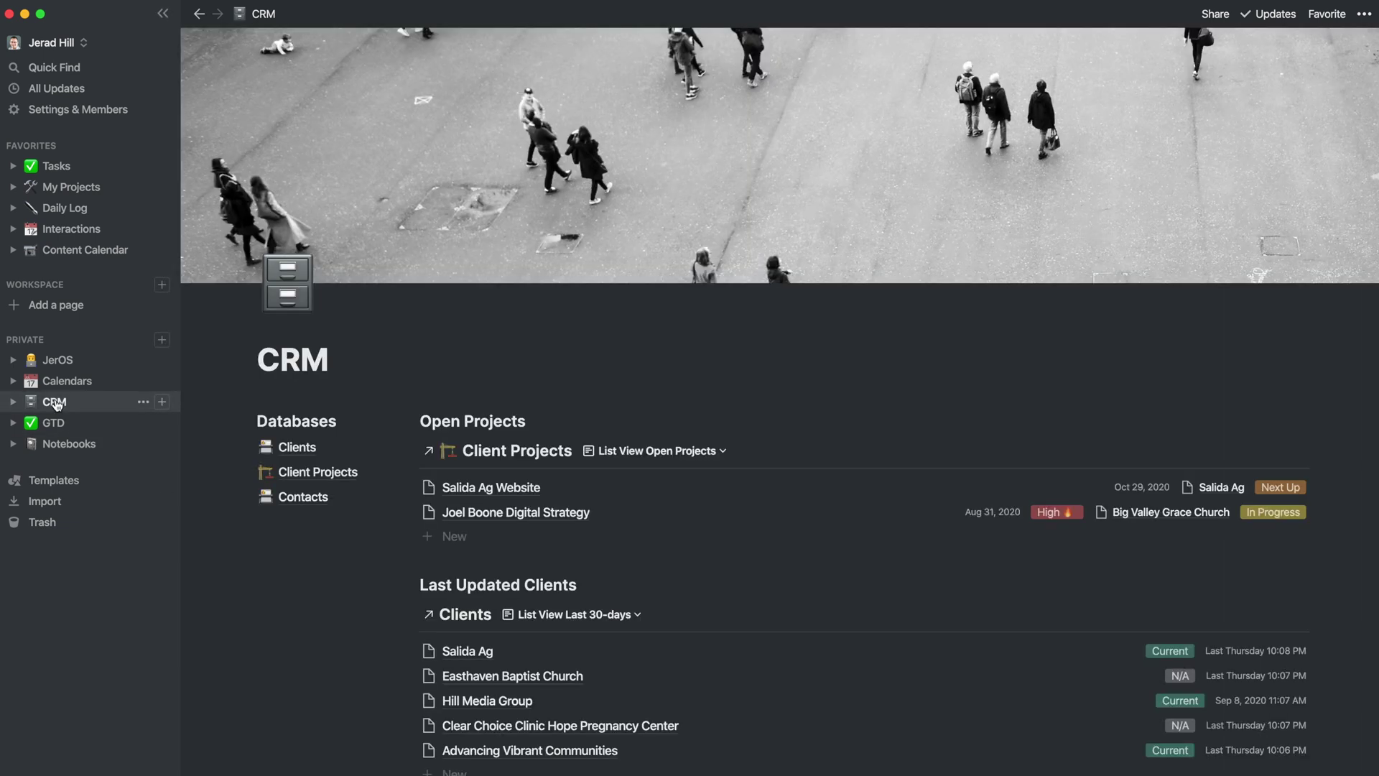
# View the Contacts database table, then move on to the GTD hub page
pyautogui.click(313, 497)
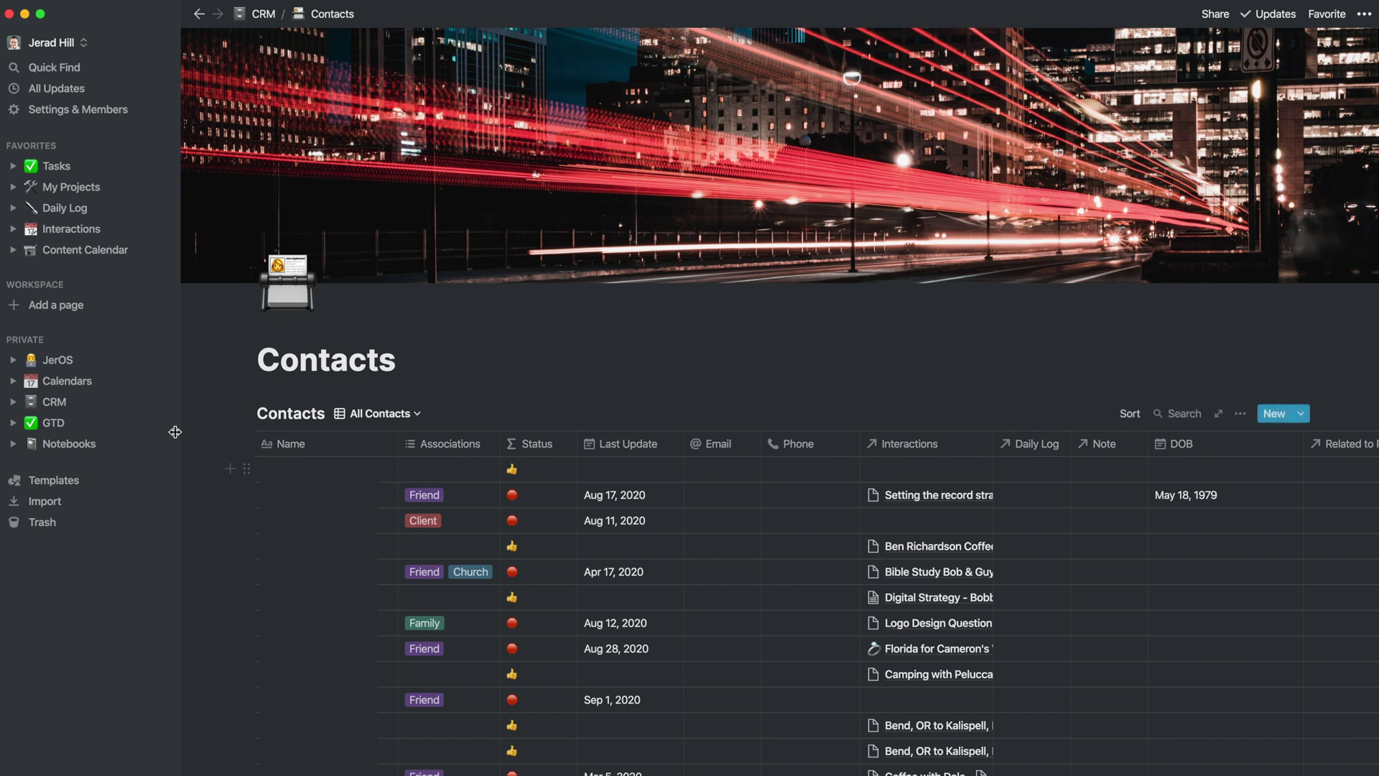
pyautogui.click(50, 423)
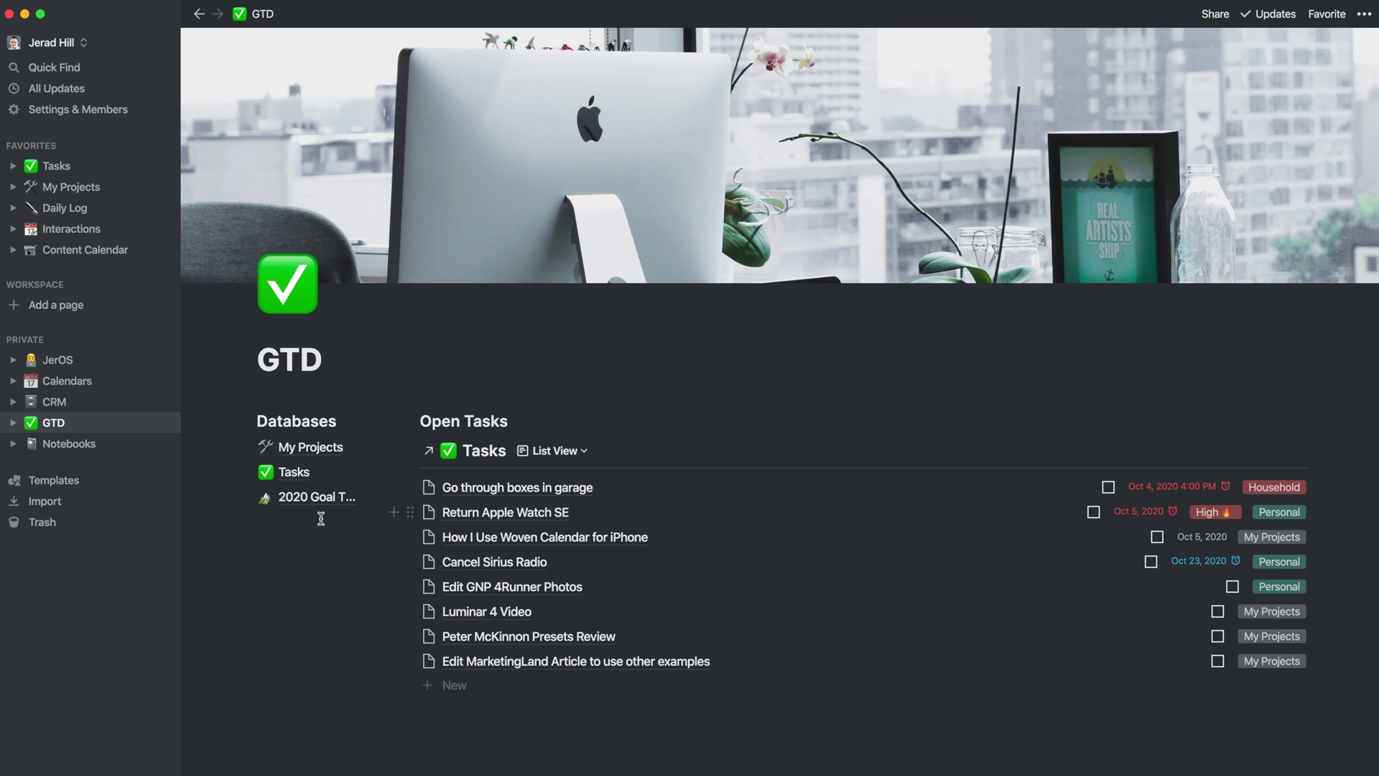
# Open the Notebooks page and scroll down to its linked Inbox database
pyautogui.click(69, 445)
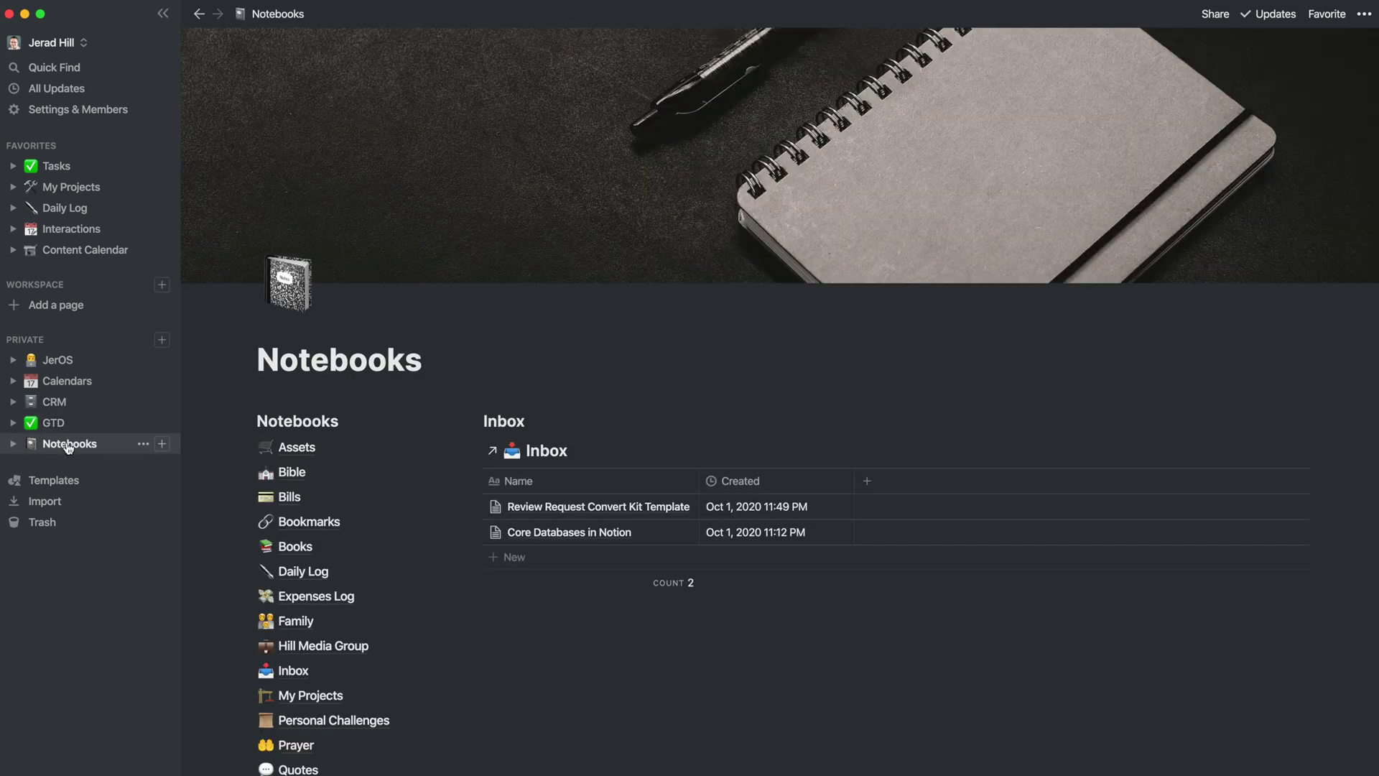
pyautogui.scroll(-3, 239, 485)
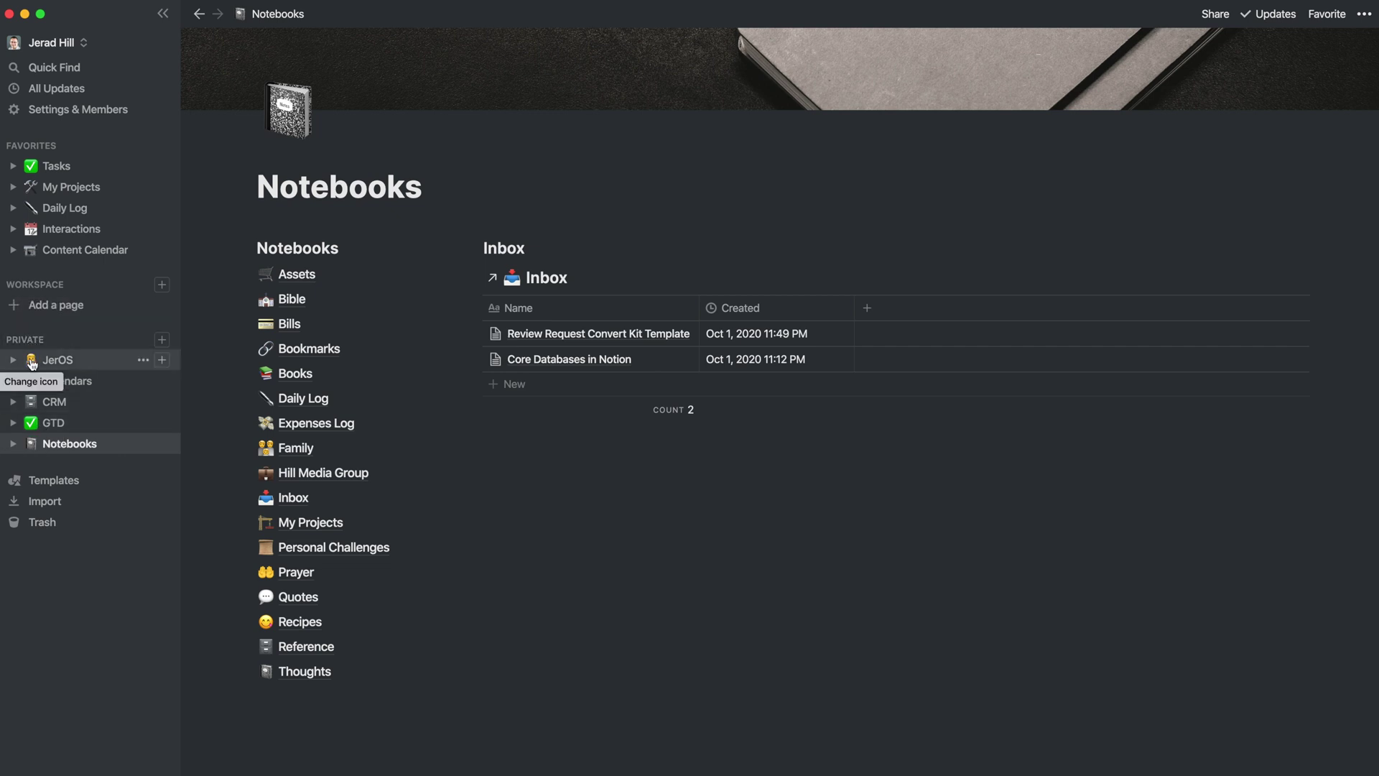
# Dismiss the JerOS emoji picker without changing the icon, then reopen the JerOS dashboard
pyautogui.click(31, 361)
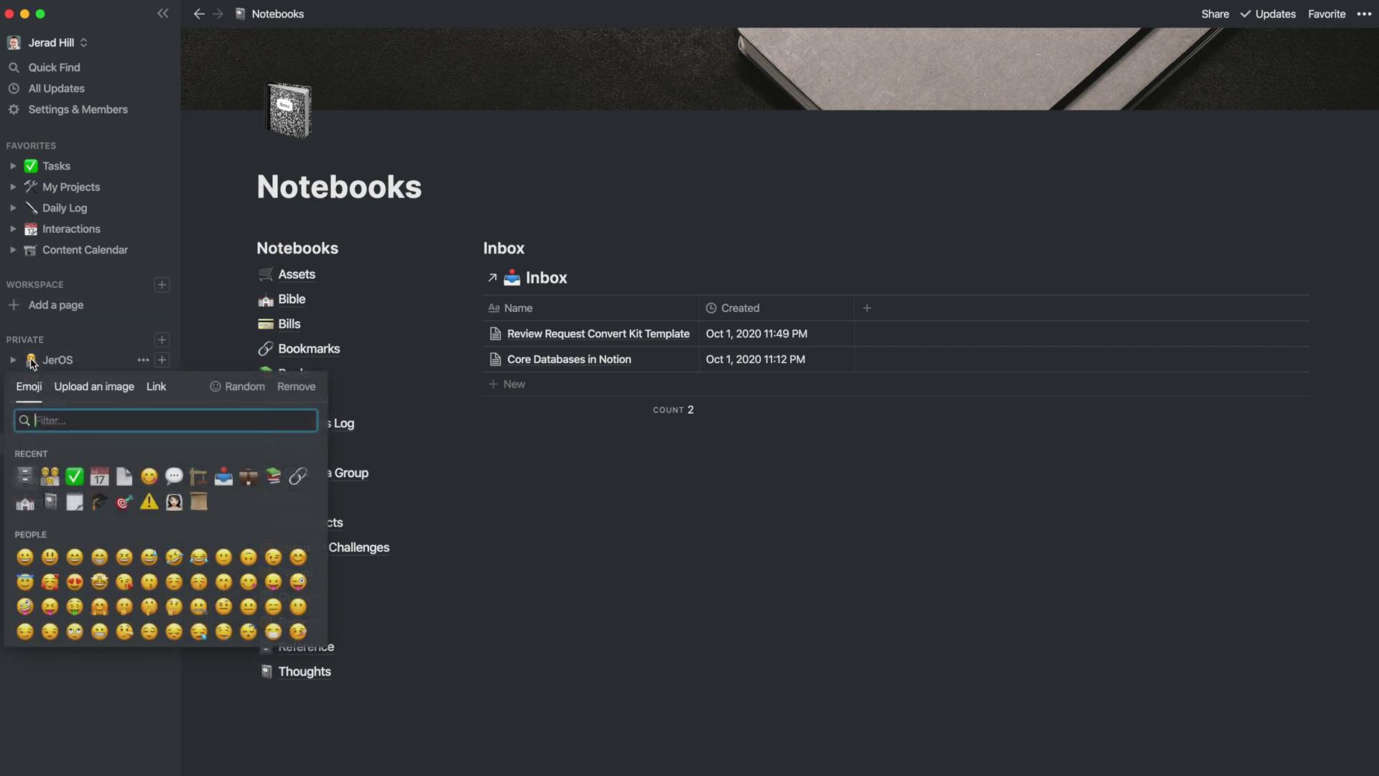
pyautogui.click(63, 345)
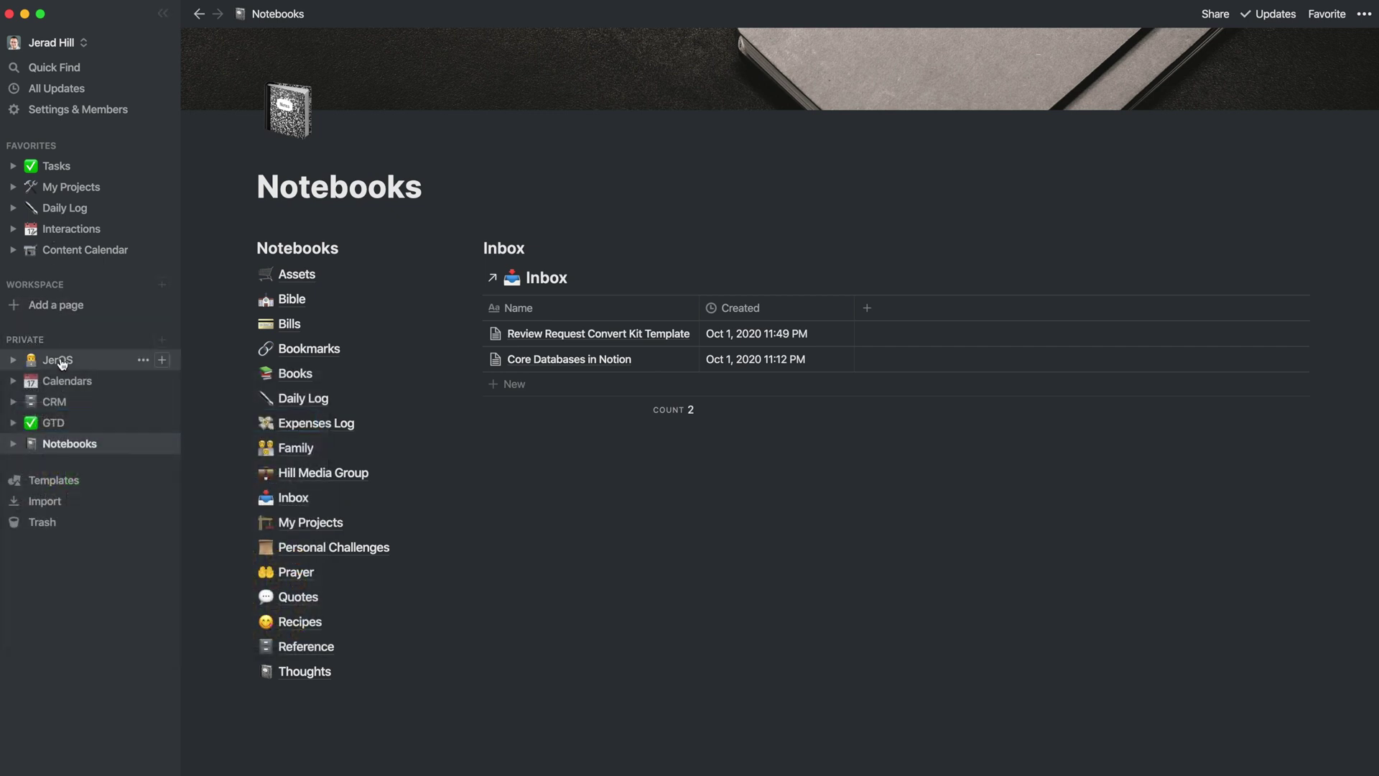
pyautogui.click(62, 360)
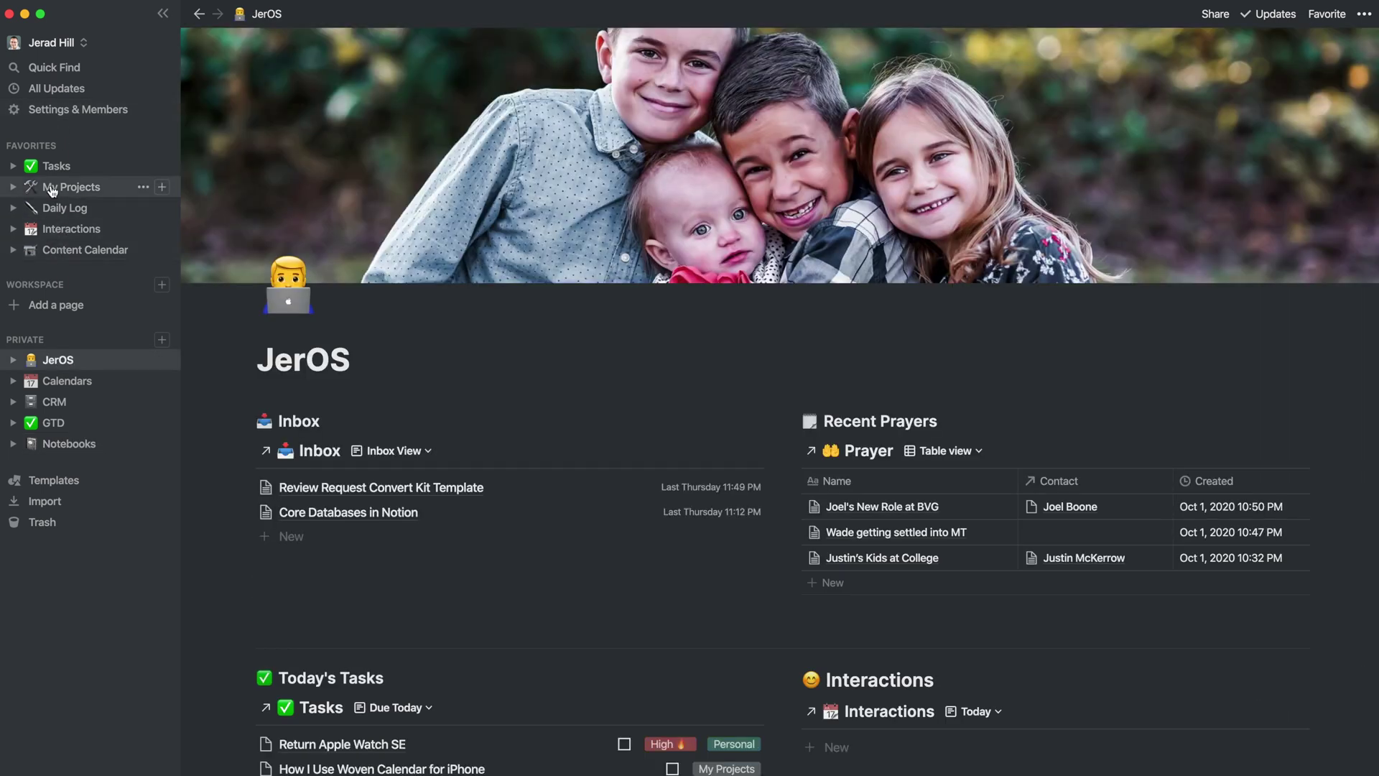